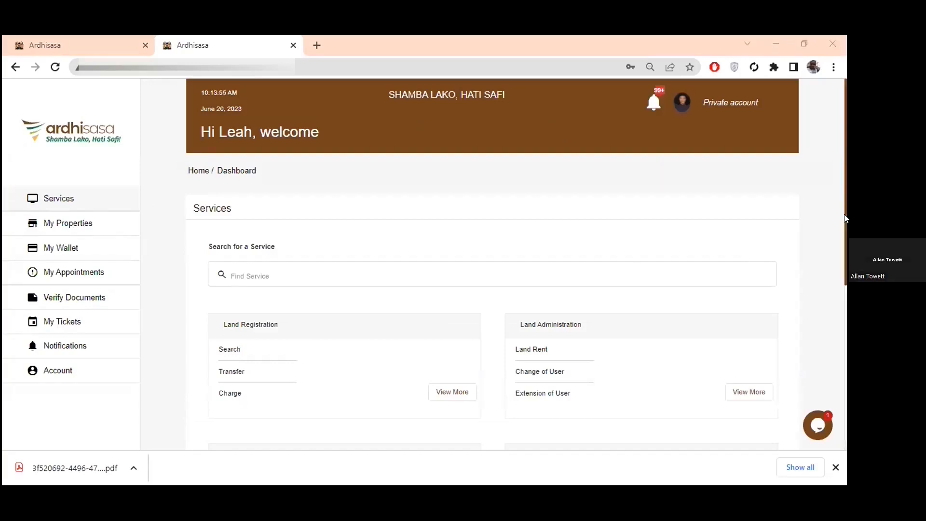
- Scroll down the dashboard to the Services section with its four service categories
scroll(845, 230, "down", 1)
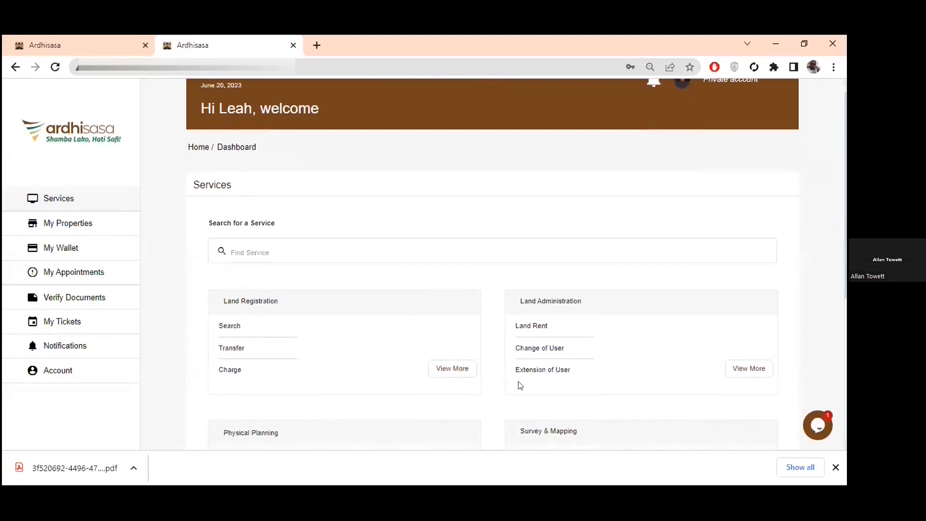
left_click(757, 370)
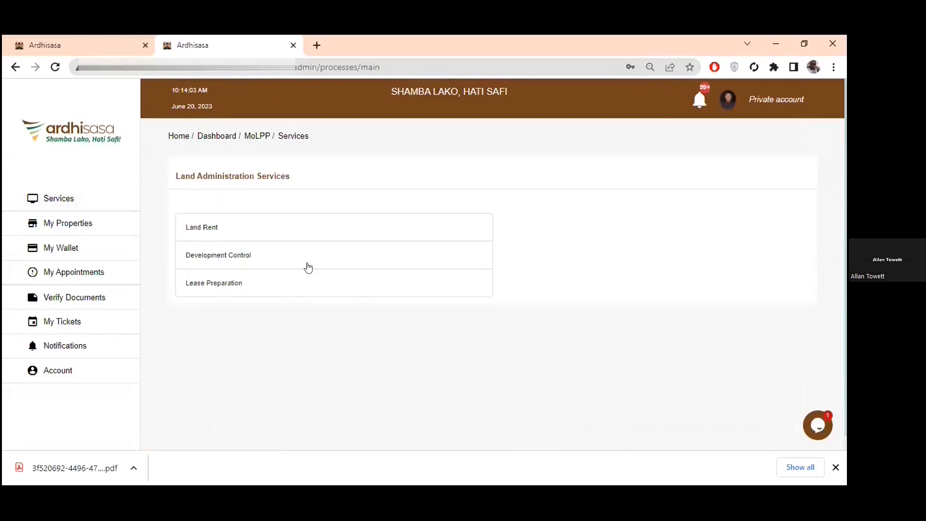
left_click(295, 259)
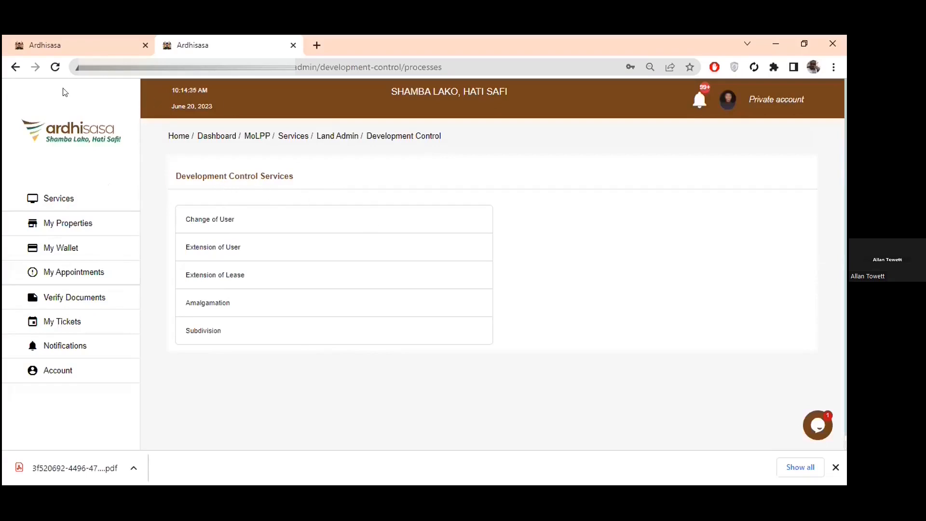
left_click(13, 66)
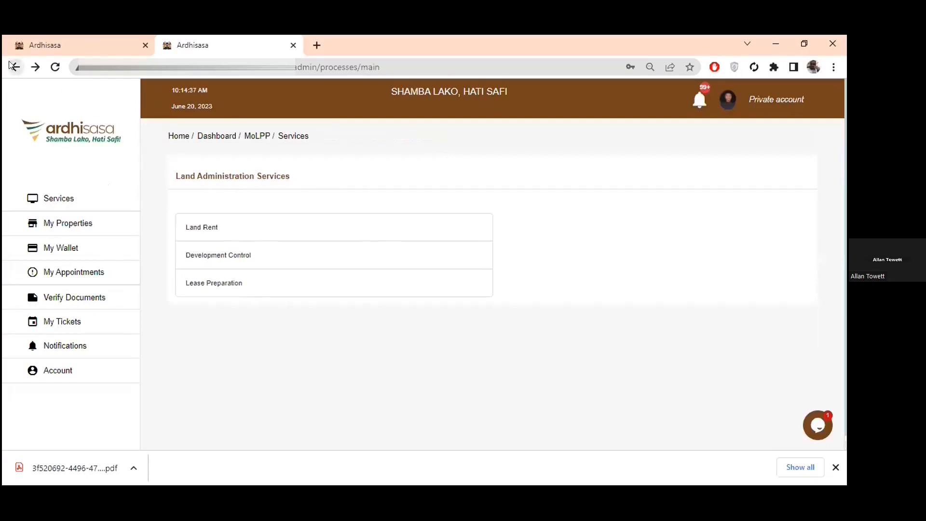
left_click(135, 200)
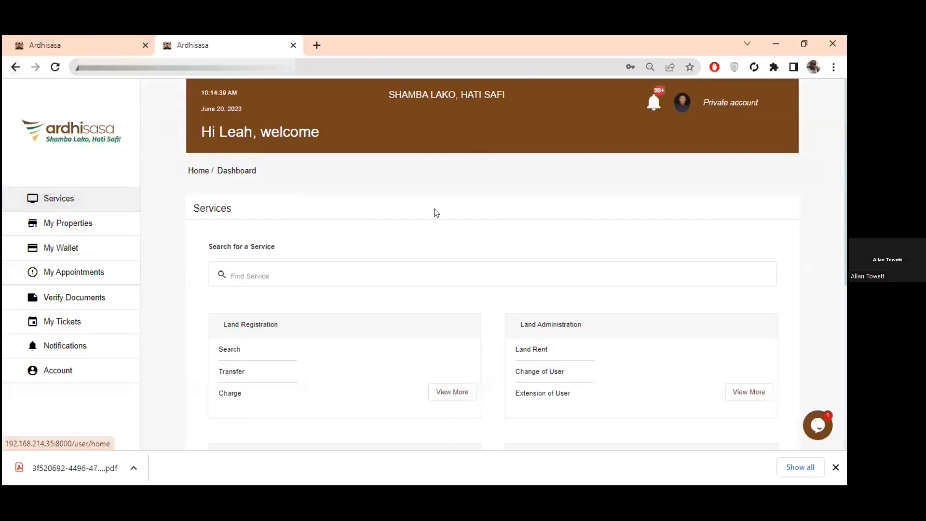
left_click_drag(842, 239, 845, 282)
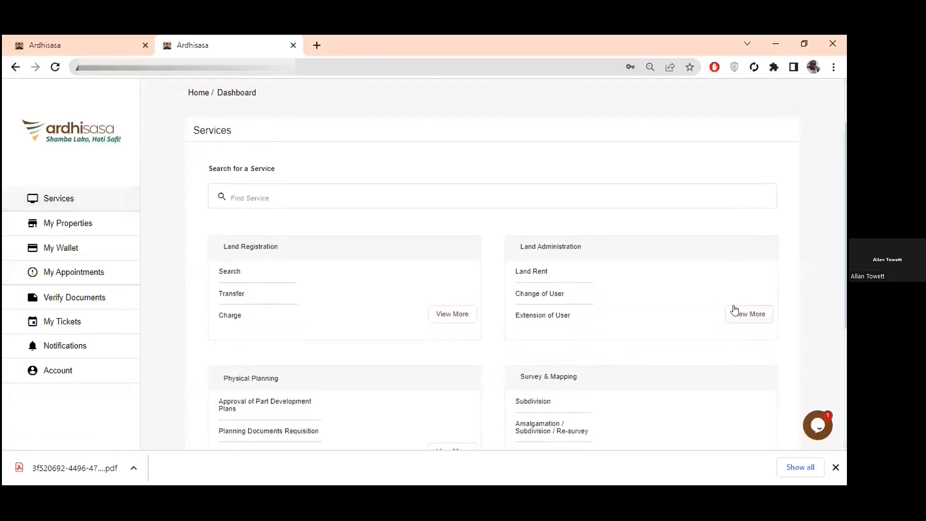
left_click_drag(845, 180, 845, 164)
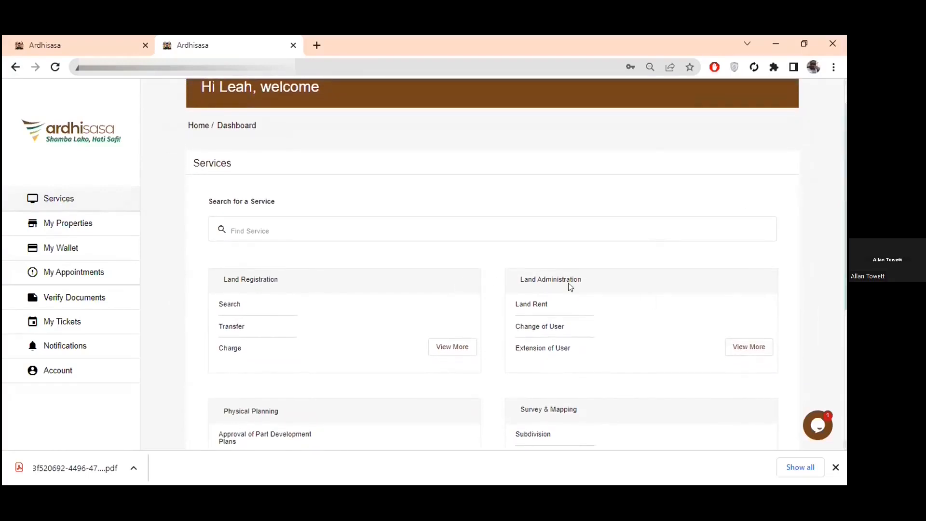
- Open Development Control from the Land Administration services
left_click(744, 351)
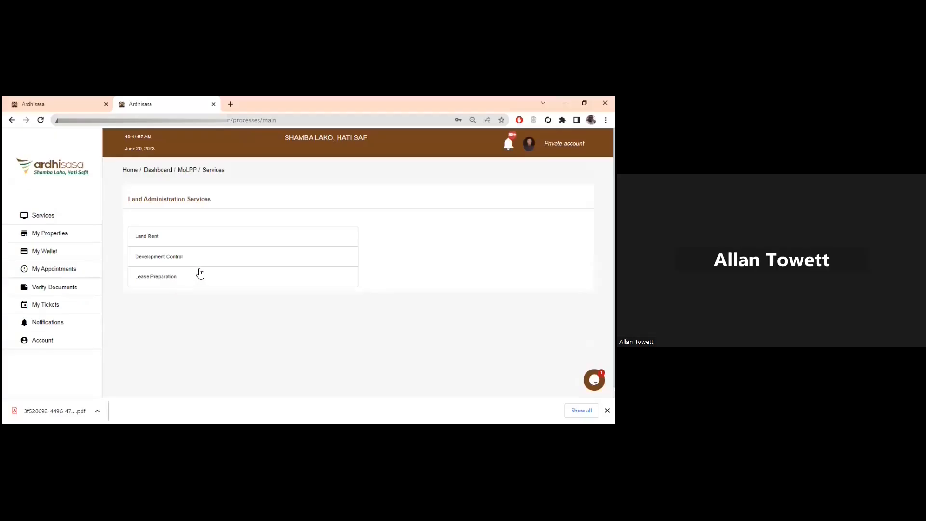
left_click(194, 256)
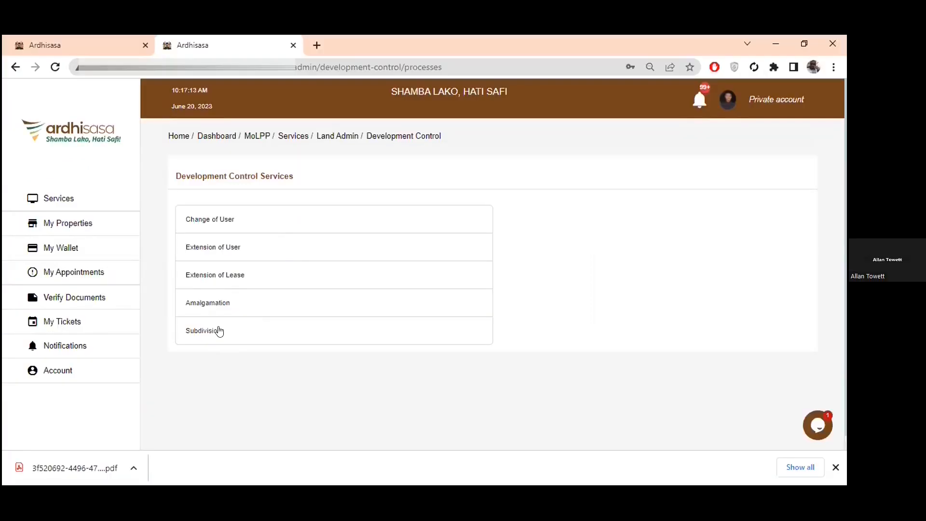
- Open Subdivision and browse its Pending, Ongoing, Completed and Cancelled application lists
left_click(252, 335)
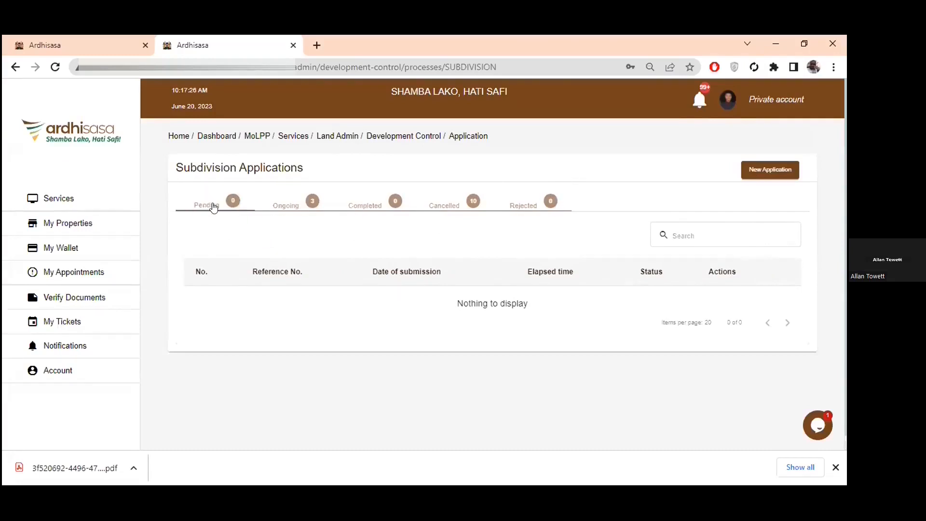
left_click(250, 214)
left_click(290, 207)
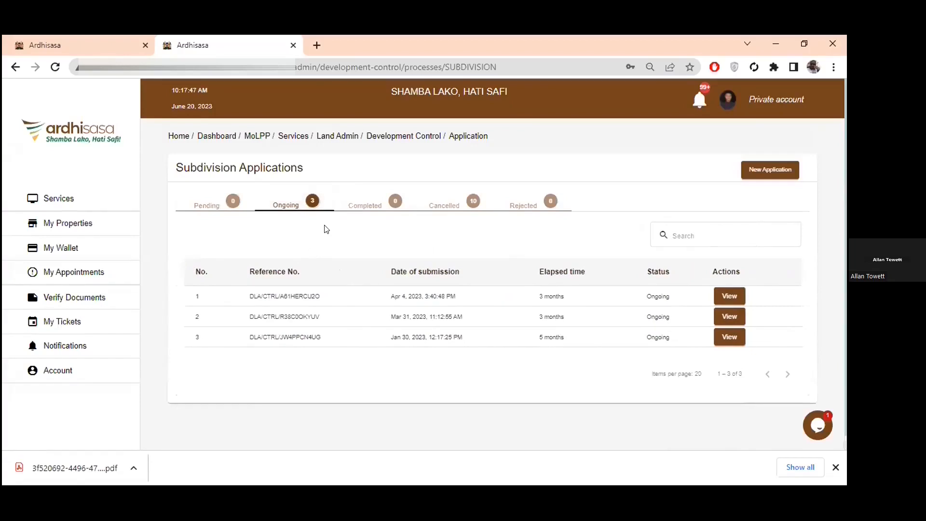
left_click(366, 207)
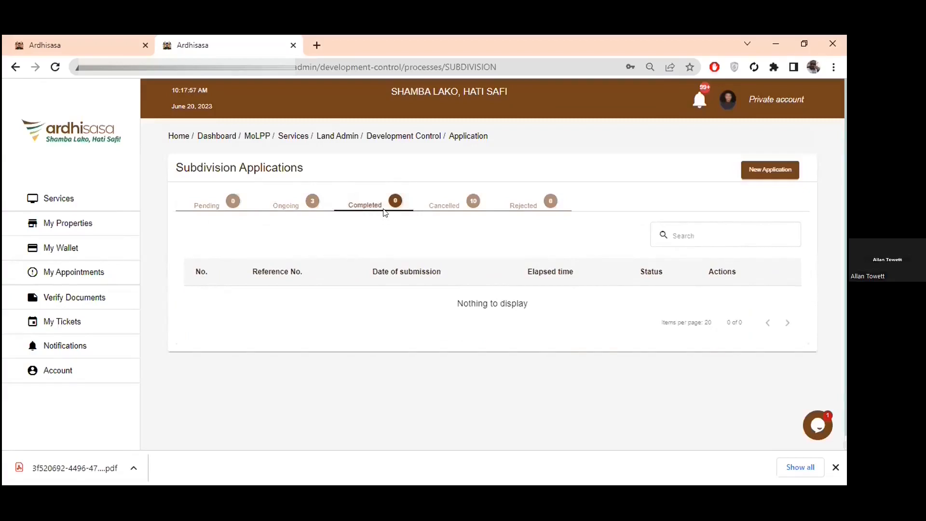
left_click(443, 207)
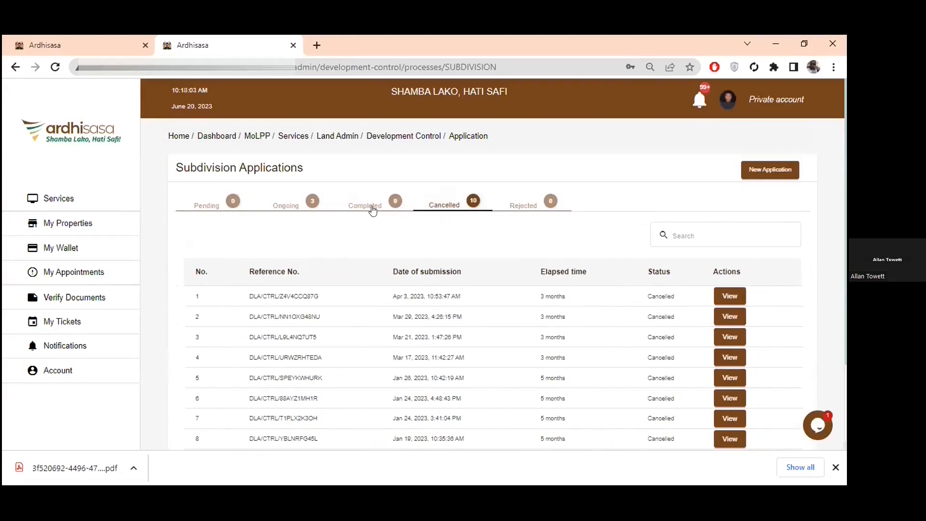
- Check the Rejected list, return to Pending, and start a new subdivision application
left_click(374, 208)
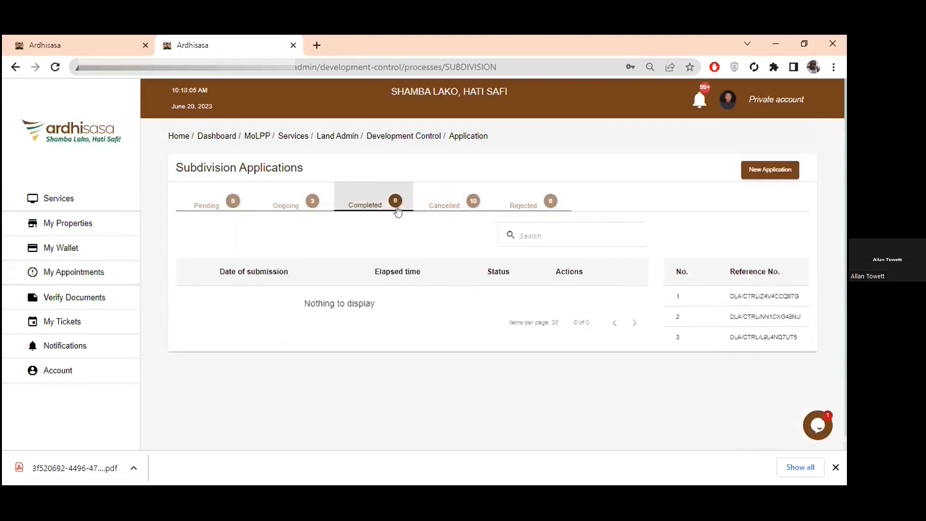
left_click(443, 210)
left_click(523, 207)
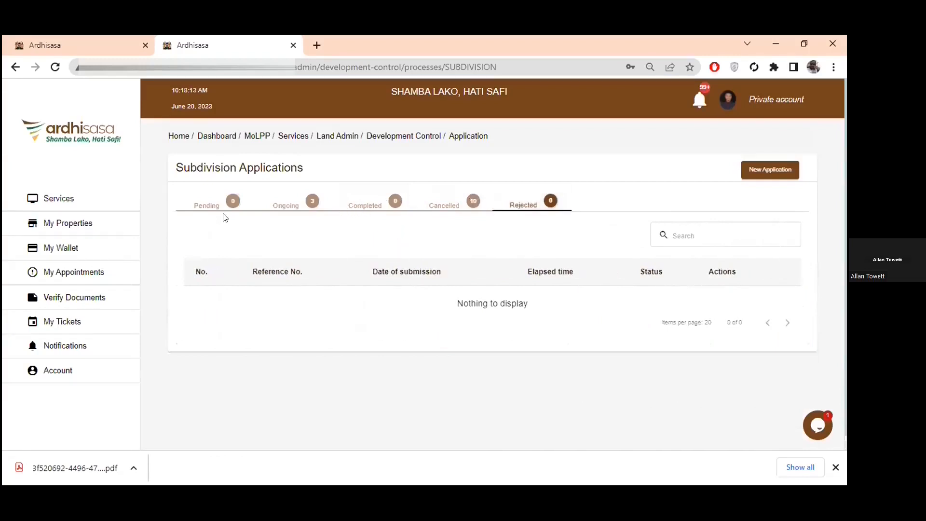
left_click(195, 212)
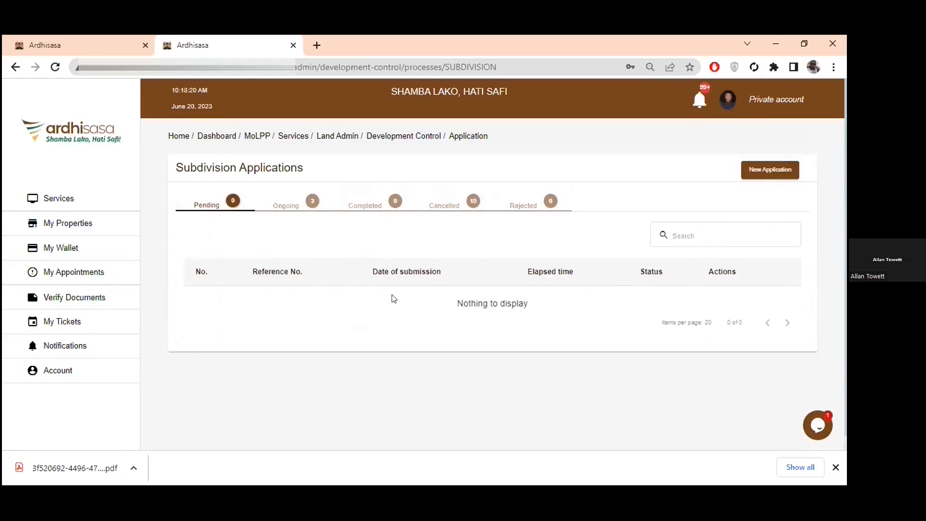
left_click(781, 170)
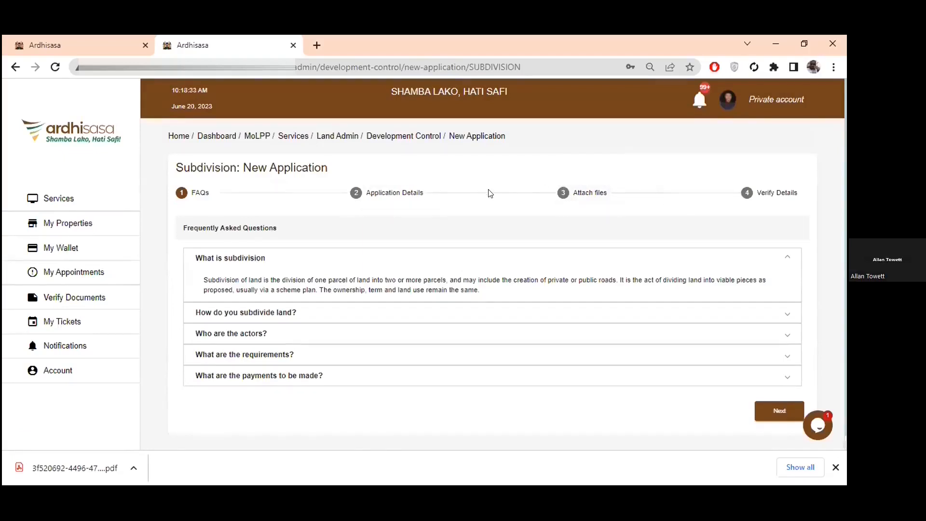
- Read the 'How do you subdivide land?' and 'Who are the actors?' FAQs to reach Application Details
left_click(383, 208)
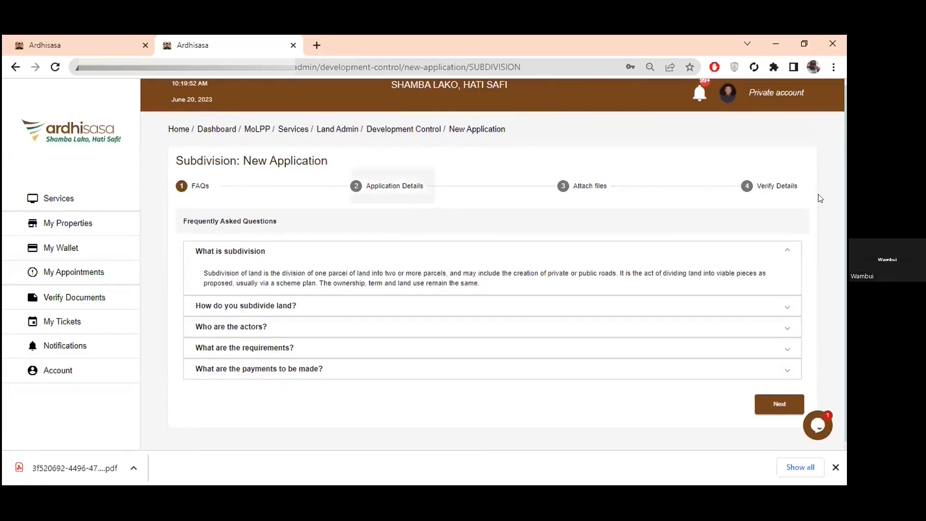
scroll(820, 198, "down", 1)
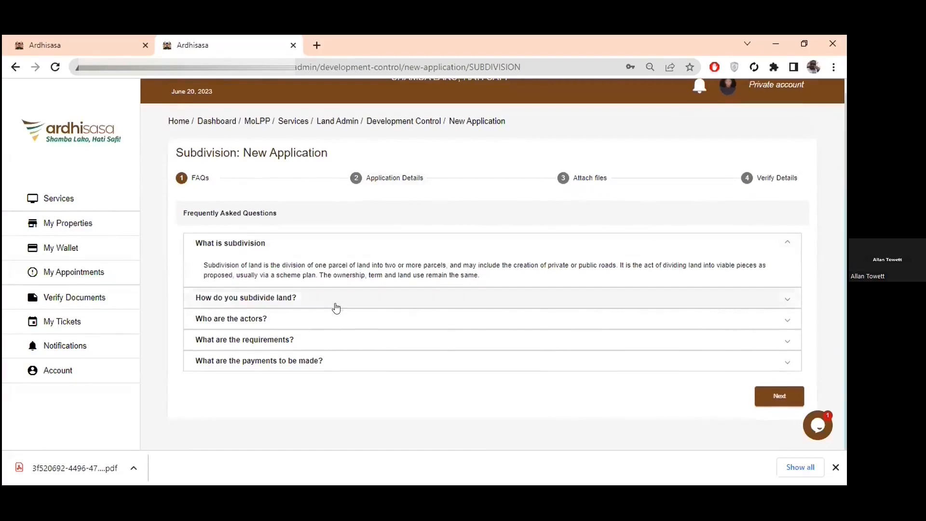
left_click(297, 299)
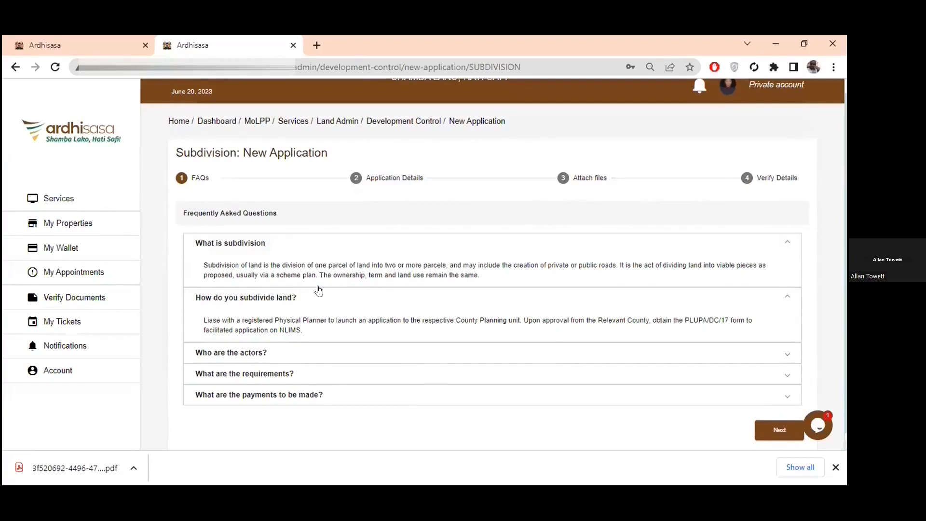
left_click(339, 353)
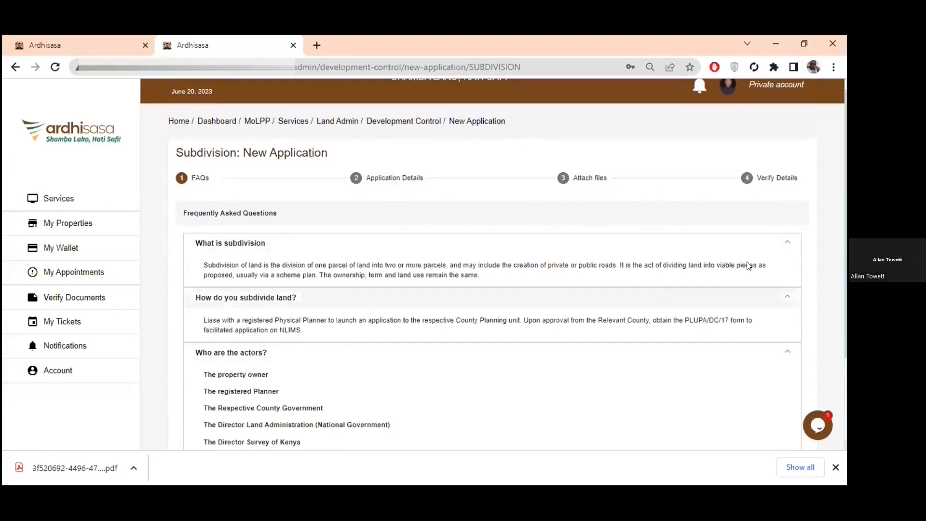
scroll(845, 295, "down", 1)
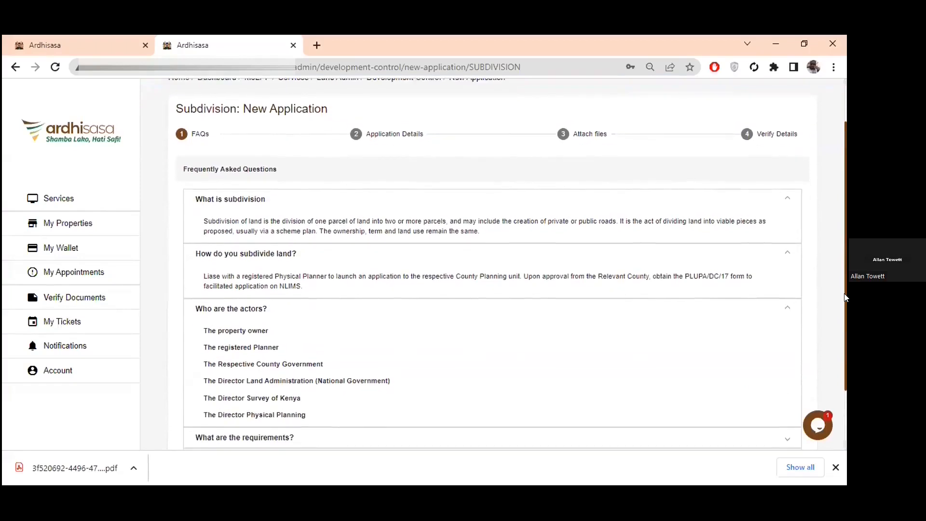
left_click(421, 310)
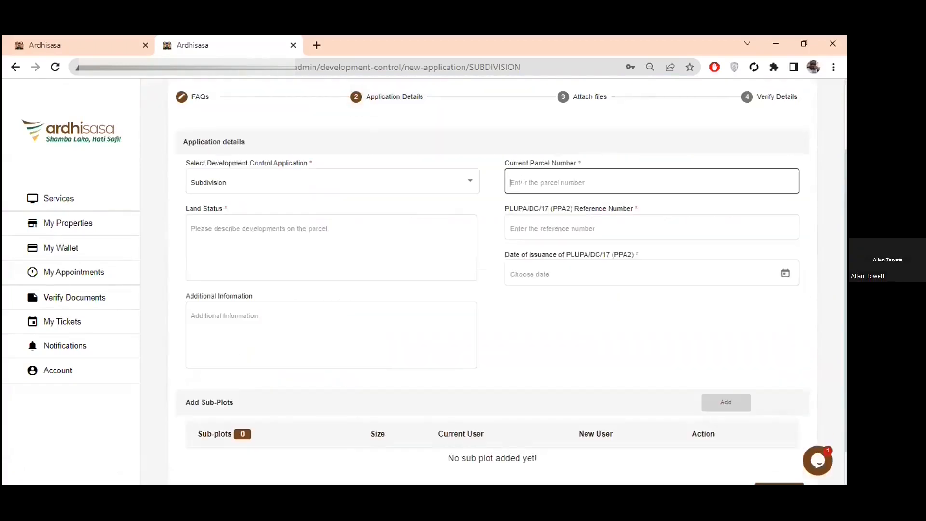
- Enter the current parcel number and set Land Status to 'Not Developed'
type("N")
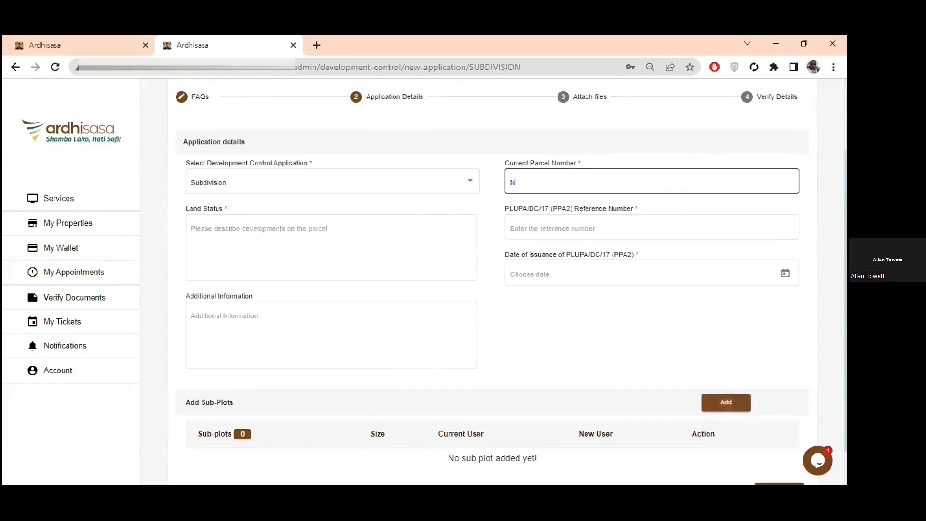
type("AIROBI/BLOCK")
type("1")
left_click(432, 239)
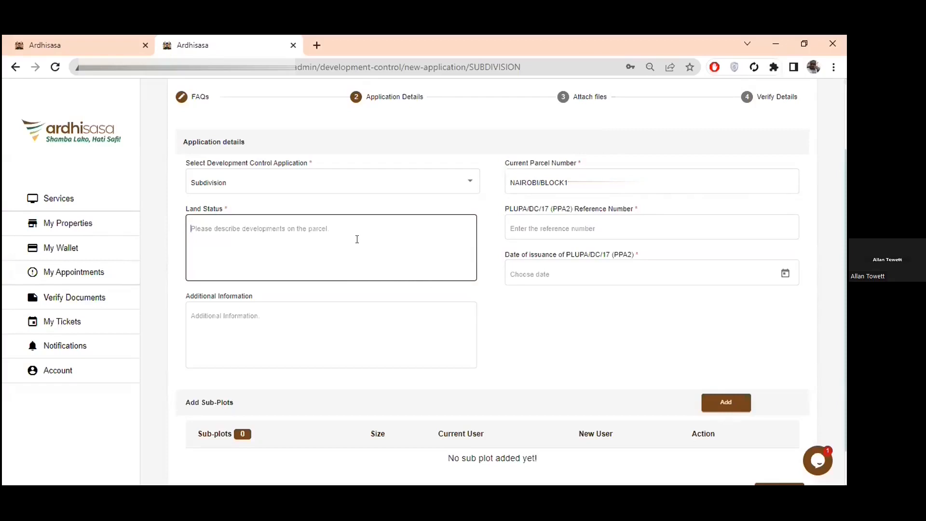
type("Not")
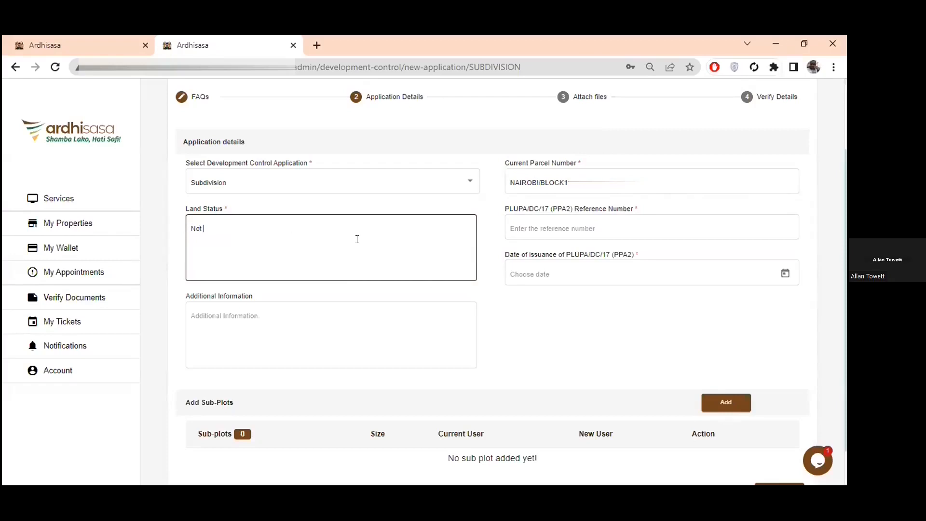
type(" Developed")
left_click(605, 222)
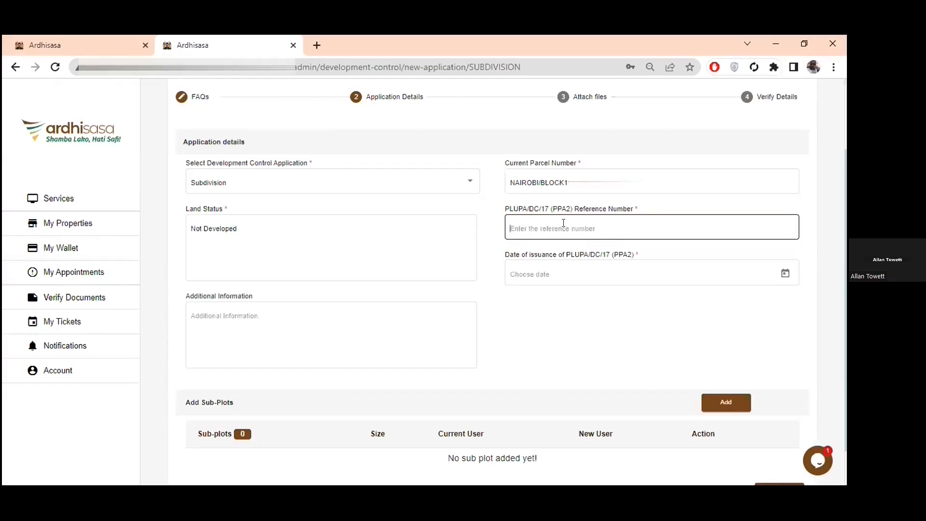
left_click_drag(503, 208, 558, 208)
left_click(580, 209)
left_click(571, 225)
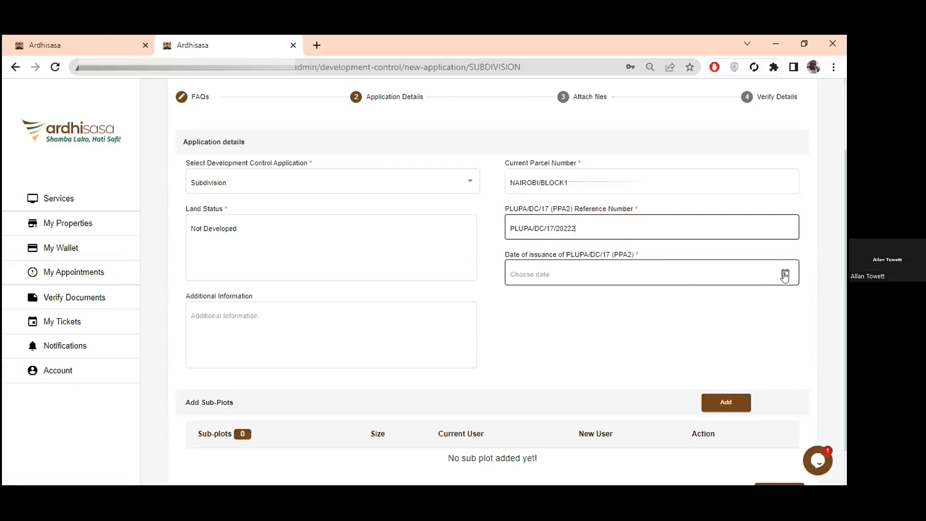
- Set the PLUPA issuance date to 20 June 2023
left_click(784, 275)
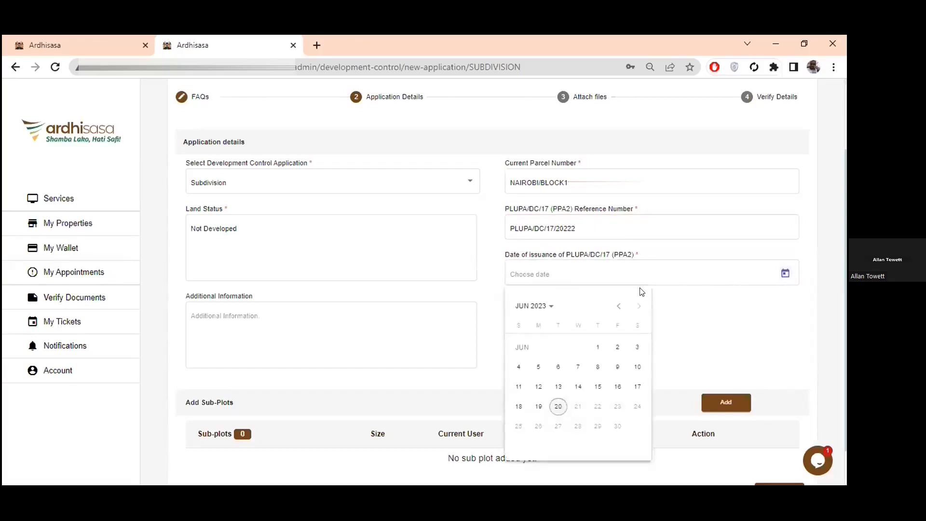
left_click(558, 406)
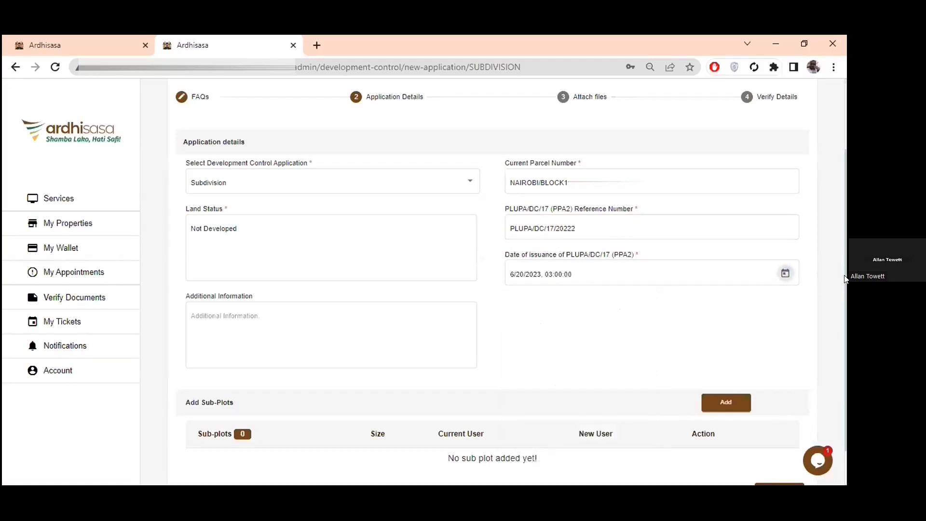
scroll(844, 278, "down", 1)
- Click into the additional information field and clear stray text selections
left_click(315, 287)
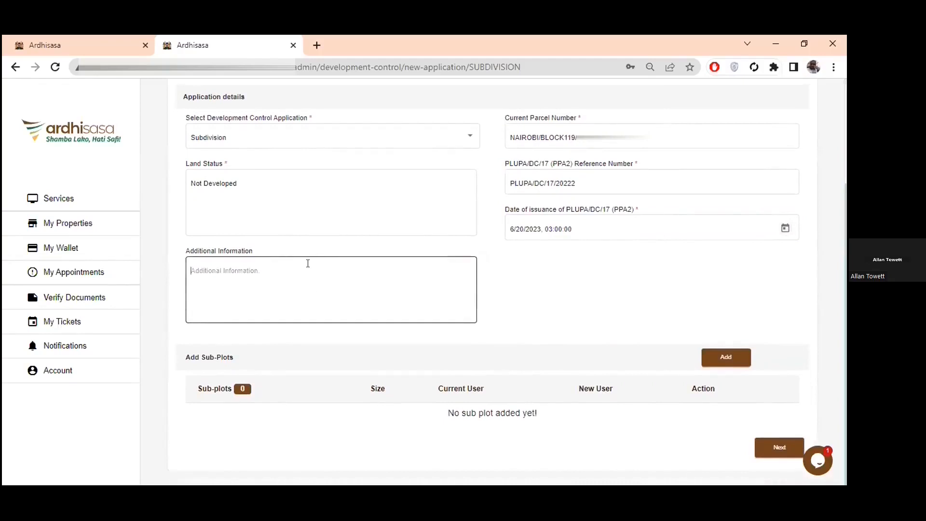
left_click_drag(252, 248, 185, 252)
left_click(255, 266)
left_click_drag(240, 360, 182, 357)
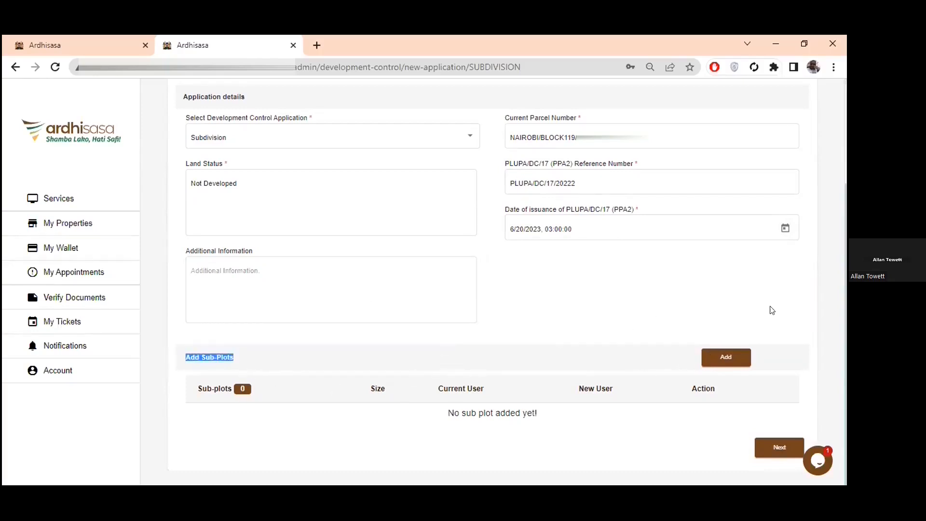
scroll(710, 394, "up", 1)
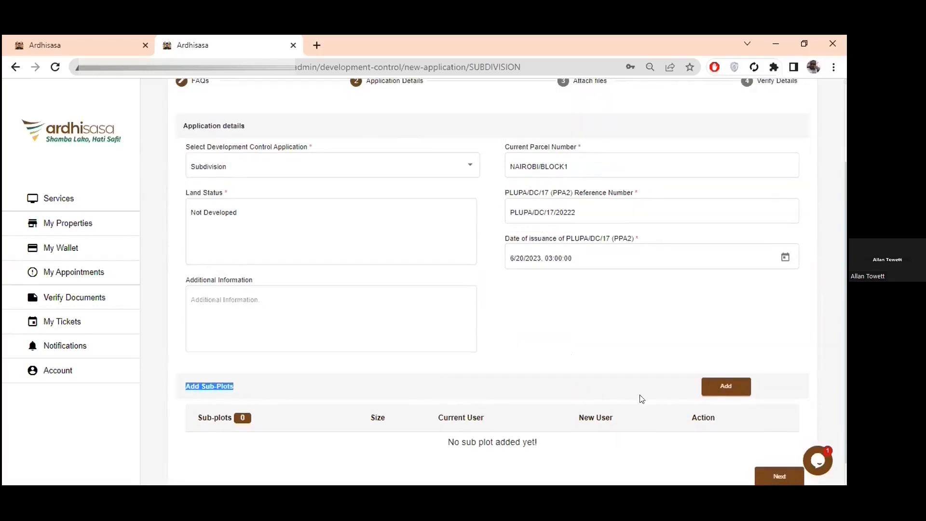
left_click(551, 396)
scroll(729, 374, "down", 1)
- Add a new sub-plot and choose 'Add change of user' instead of no change of user
left_click(728, 374)
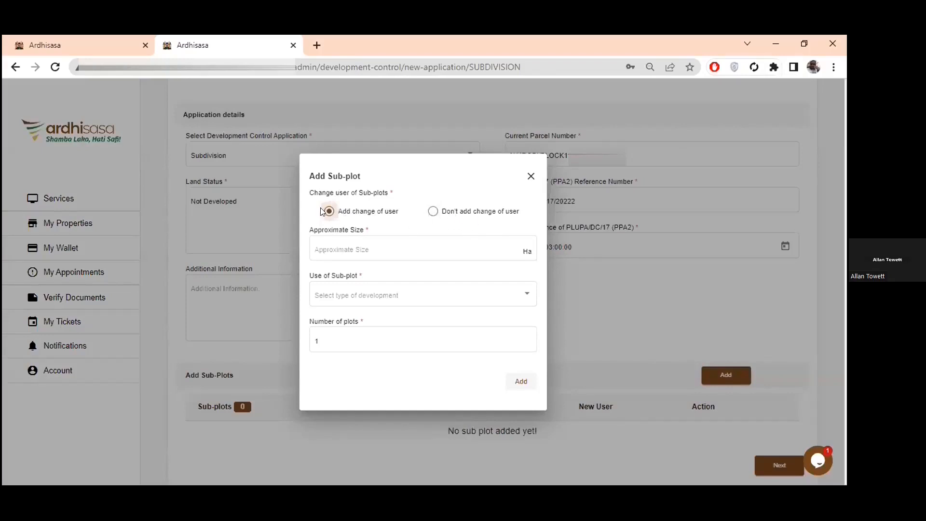
left_click(439, 212)
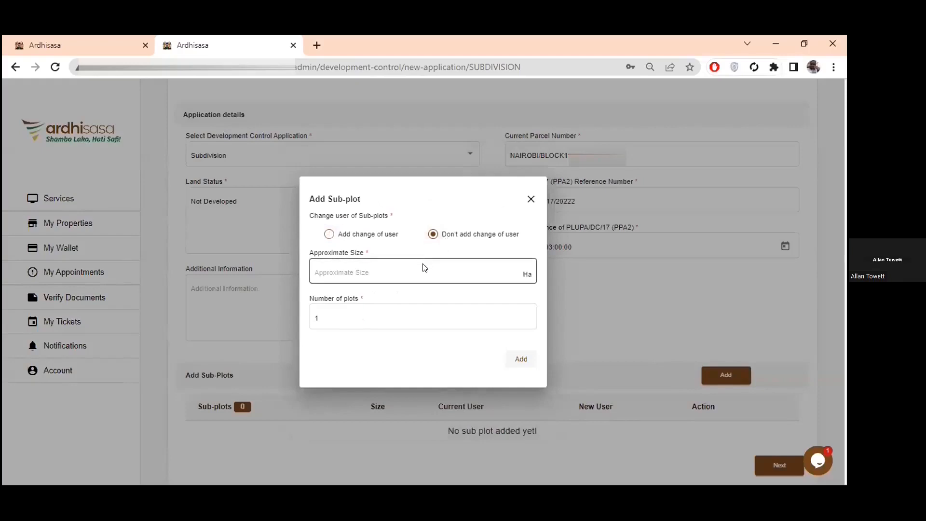
left_click(405, 270)
left_click(328, 234)
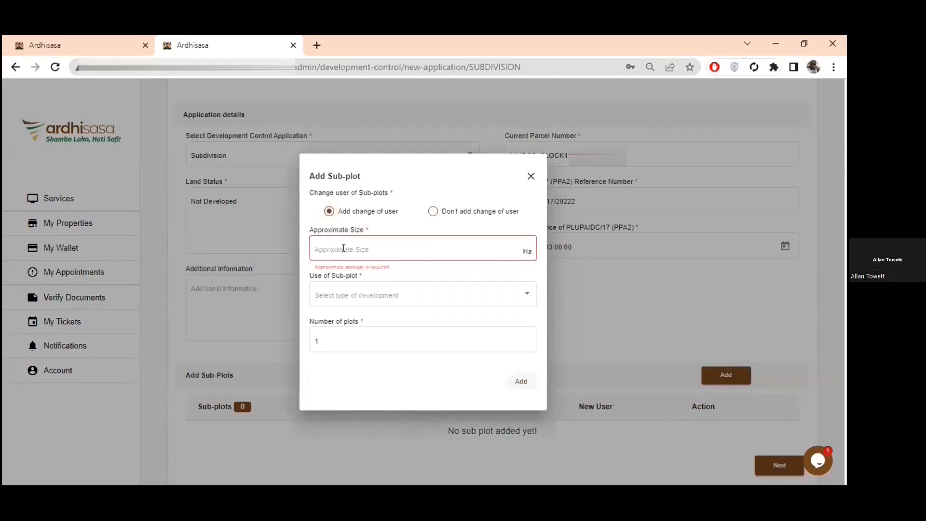
left_click(345, 243)
- Place the caret at the start of the sub-plot's Approximate Size value, 0.0 Ha
left_click(327, 212)
left_click(326, 250)
left_click(445, 247)
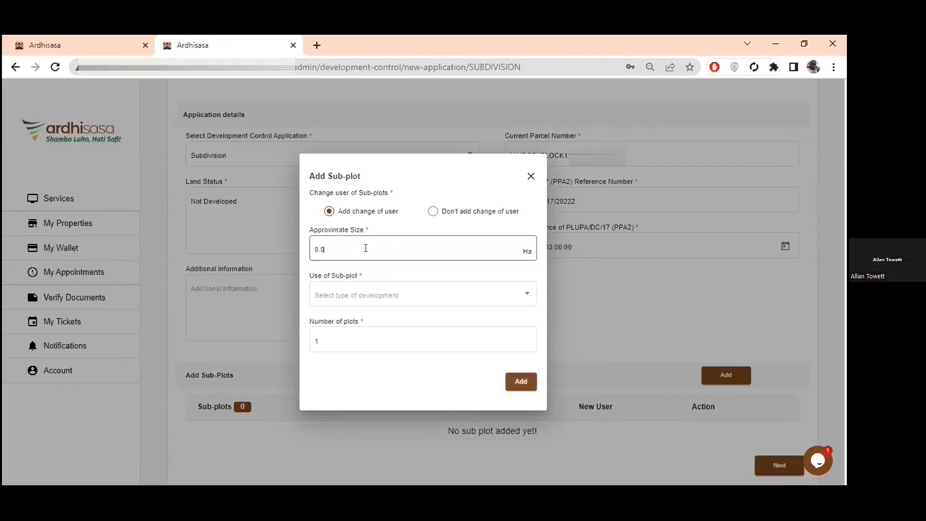
- Complete the size as 0.011 Ha, choose Commercial use, and set number of plots to 2
type("11")
left_click(343, 299)
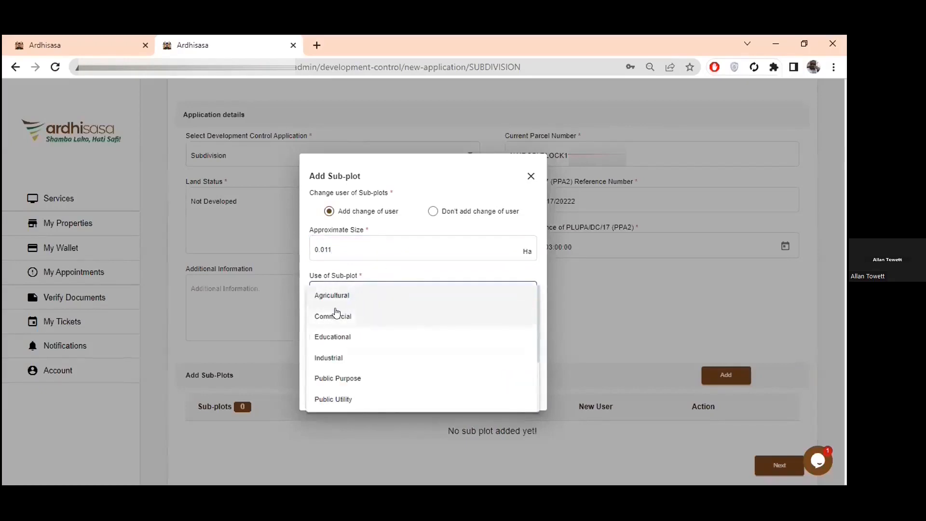
left_click(352, 317)
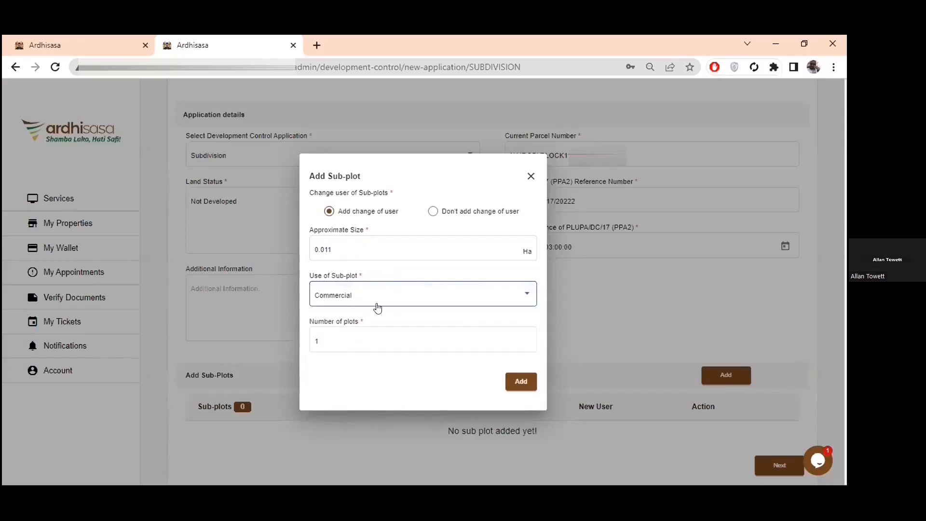
left_click(375, 346)
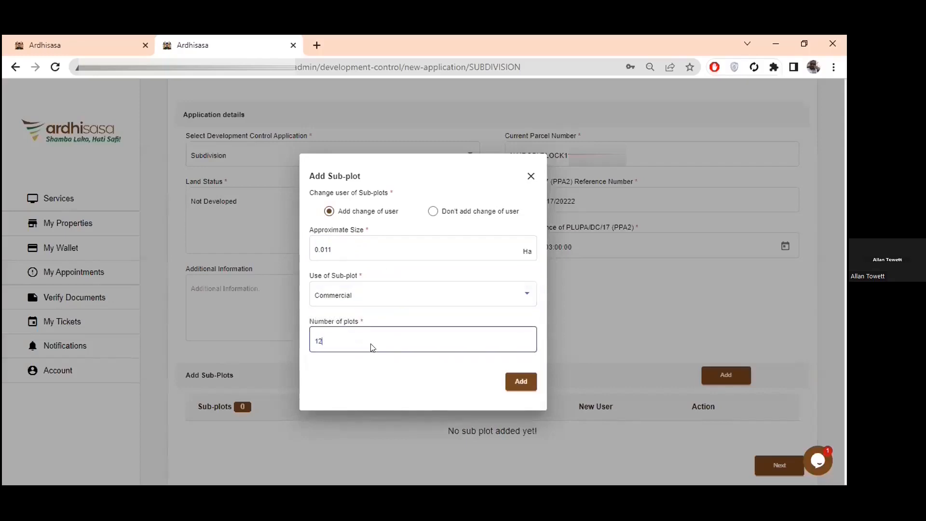
double_click(366, 341)
left_click(367, 341)
type("2")
double_click(366, 341)
type("2")
- Recheck the plot count and 0.011 size, then add the two sub-plots to the table
left_click(363, 250)
left_click(336, 336)
left_click_drag(334, 346, 300, 336)
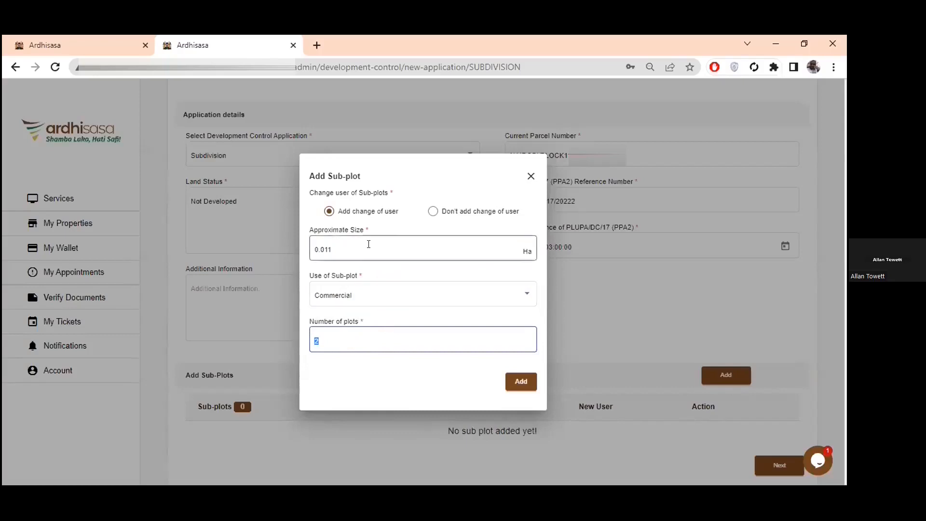
left_click(369, 246)
left_click_drag(330, 256, 303, 241)
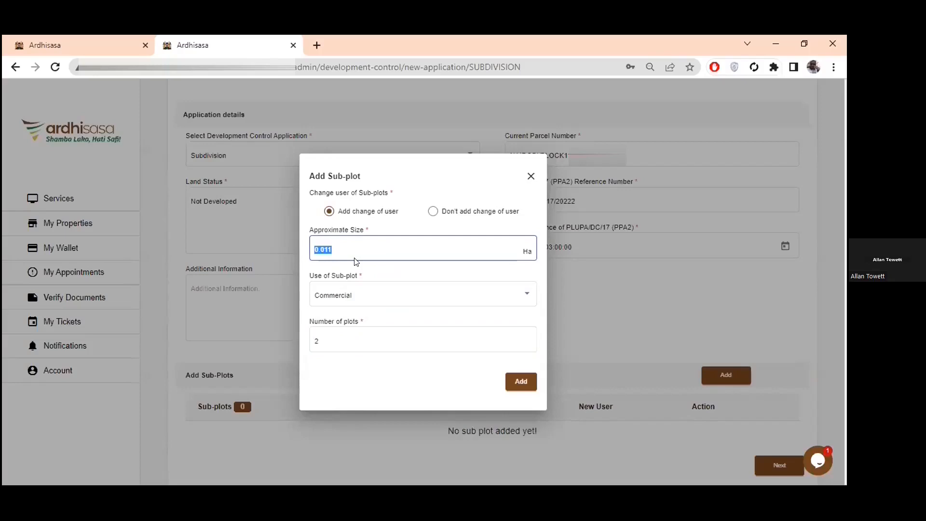
left_click(516, 381)
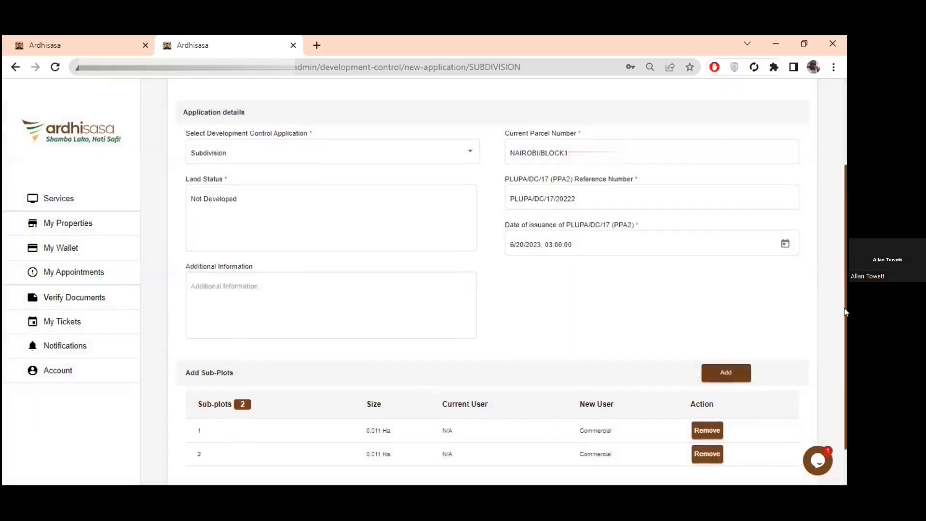
scroll(844, 311, "down", 1)
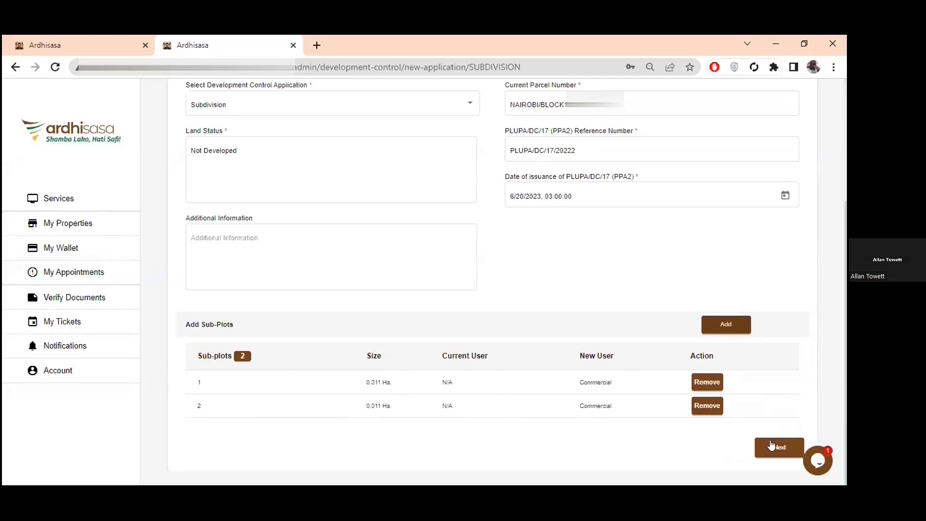
- Continue to Attach files and attach PPA2.pdf and Certificate_of_lease.pdf
left_click(771, 445)
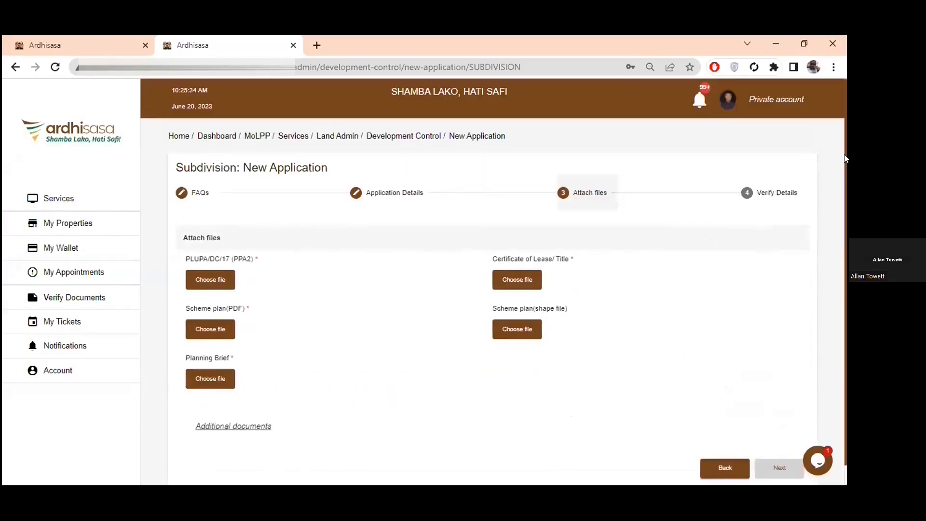
scroll(844, 178, "down", 1)
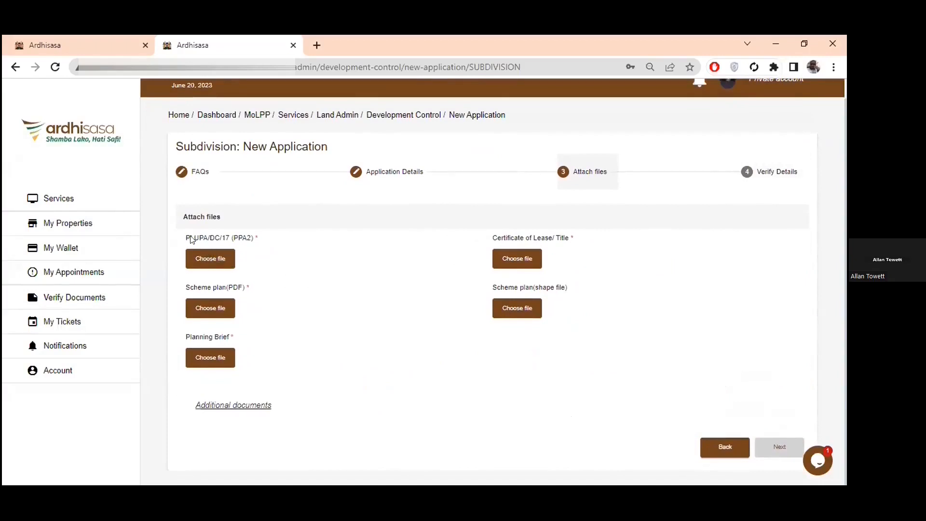
left_click_drag(185, 238, 250, 237)
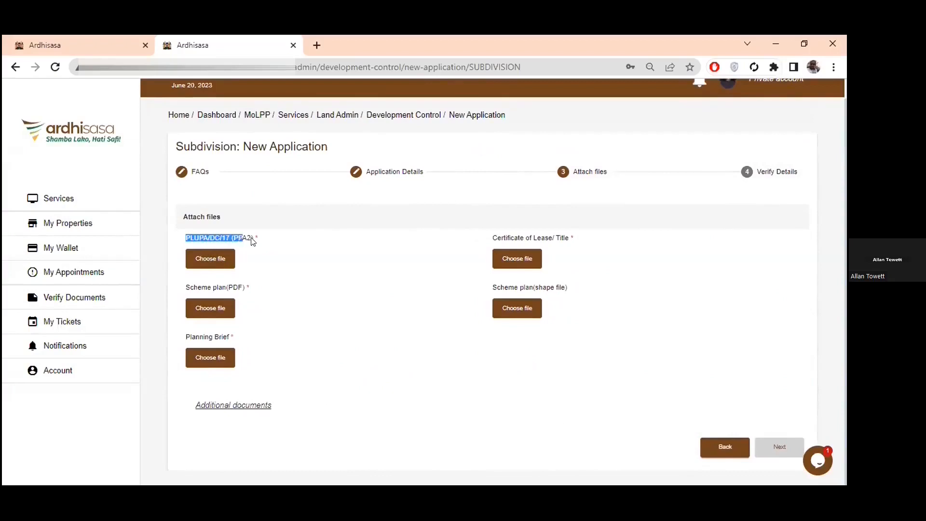
double_click(266, 240)
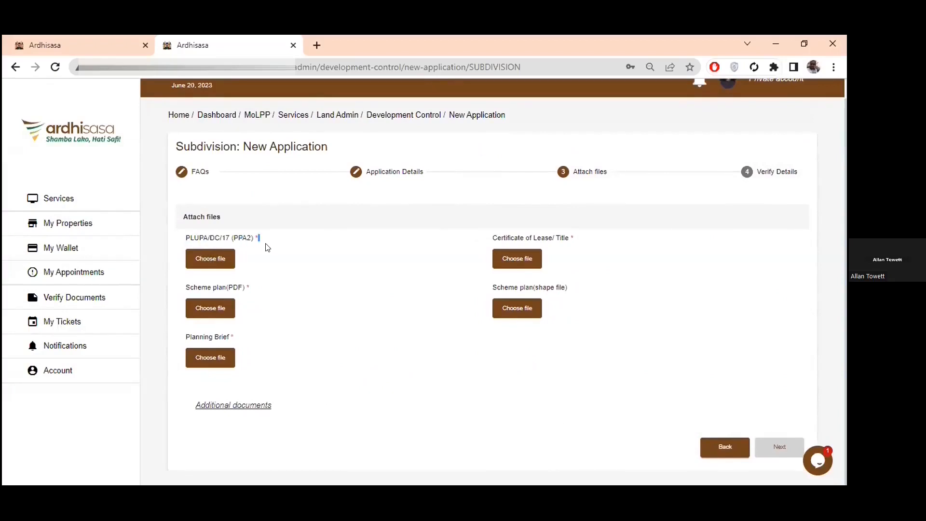
left_click(213, 257)
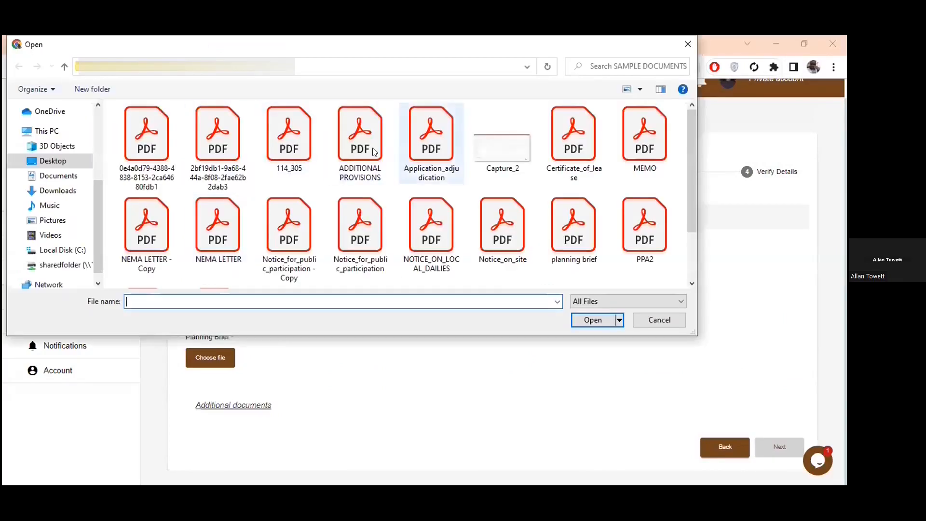
double_click(645, 226)
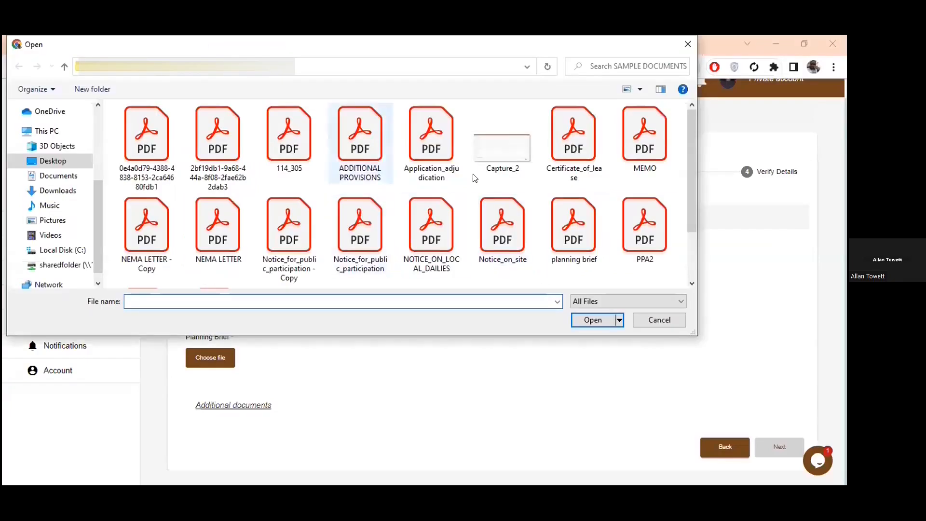
left_click(563, 167)
key("Return")
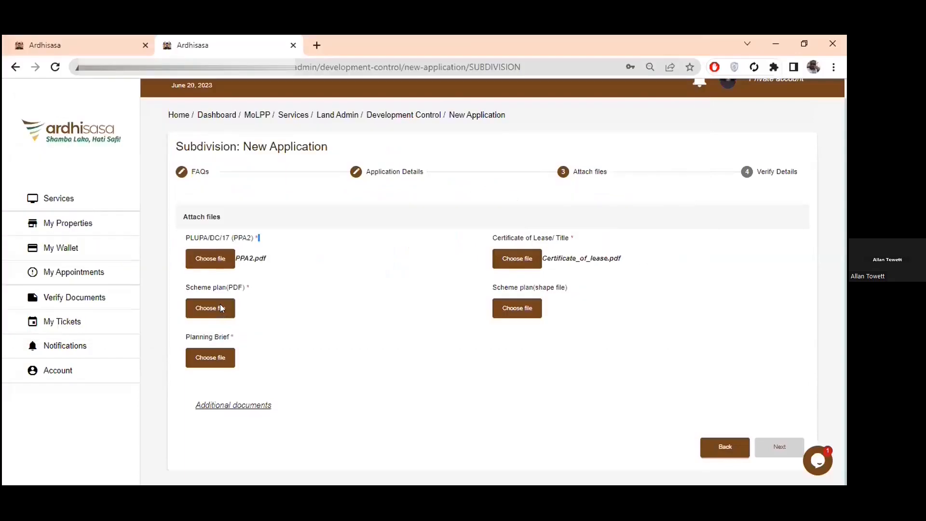
- Attach Scheme_plan.pdf to Scheme plan(PDF) and planning brief.pdf to Planning Brief
left_click(220, 308)
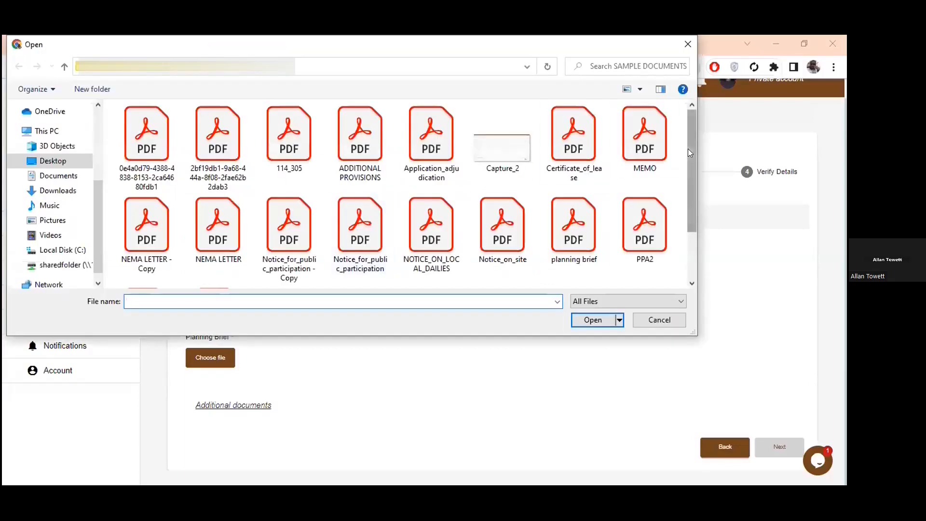
left_click_drag(687, 148, 695, 215)
left_click(225, 247)
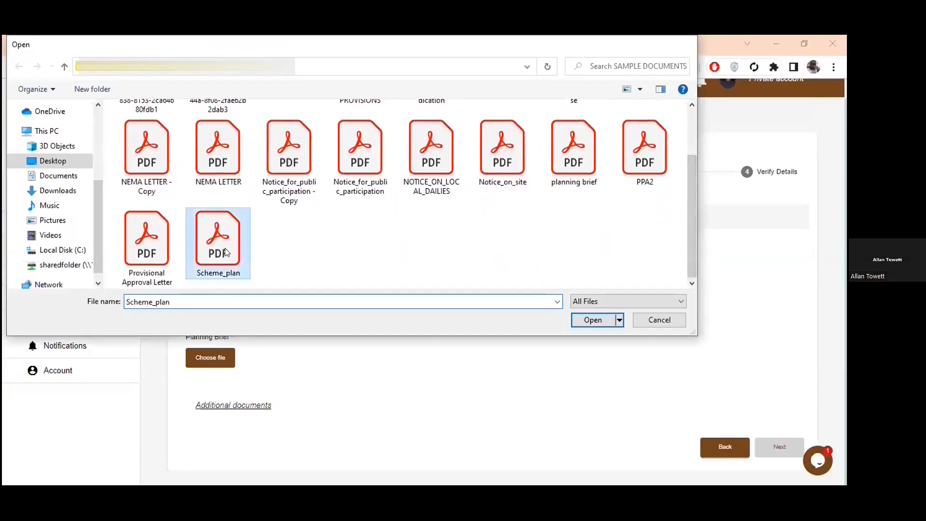
key("Return")
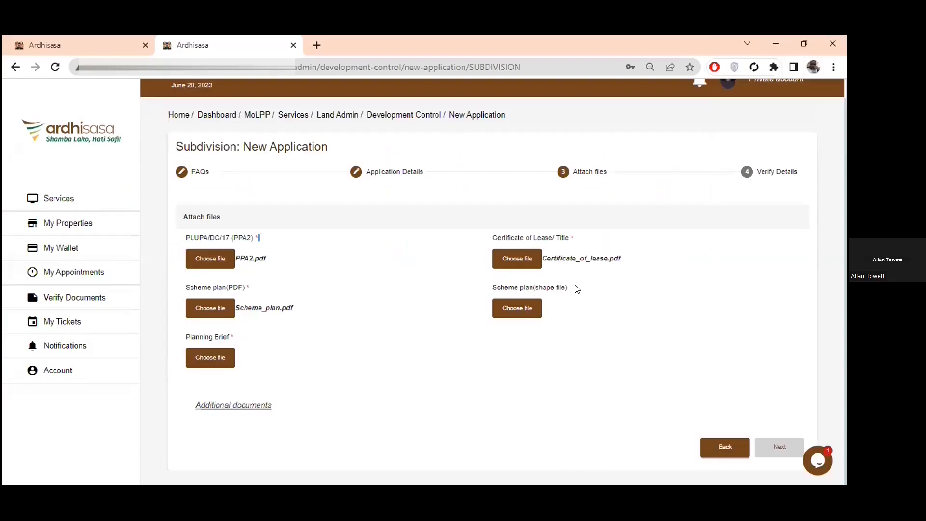
triple_click(520, 285)
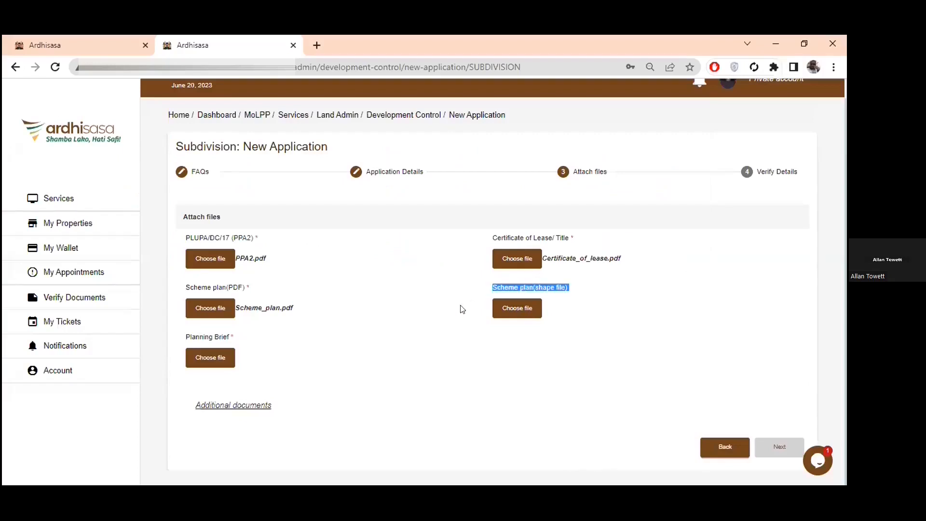
left_click(375, 317)
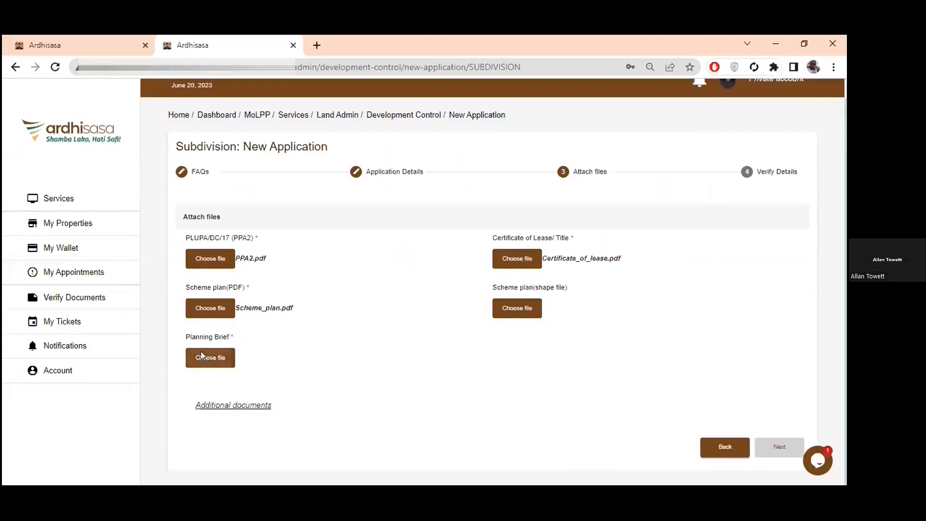
left_click(200, 356)
left_click(599, 219)
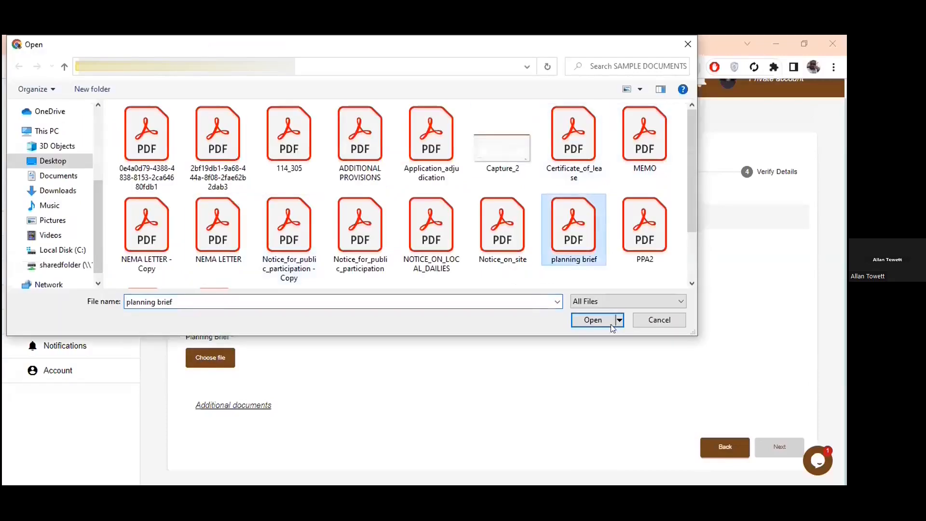
left_click(599, 318)
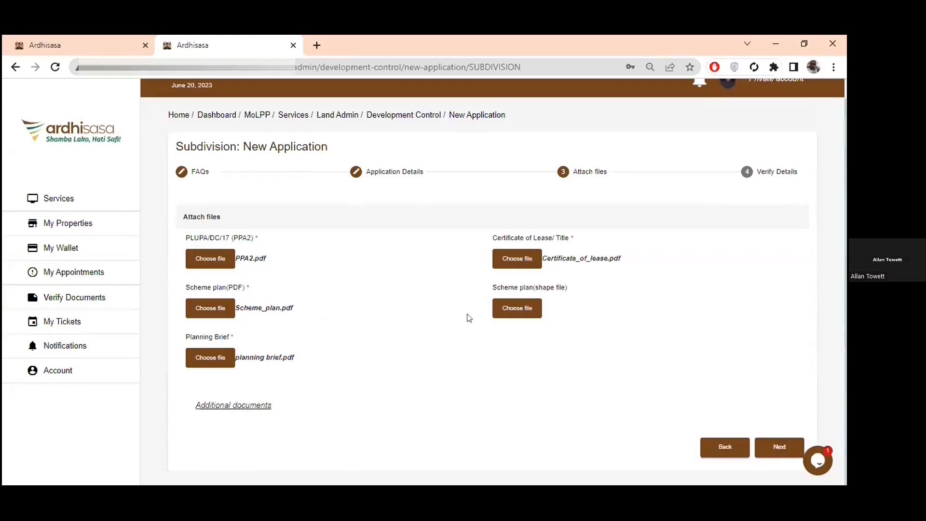
- Add an additional document named NATIONAL ID, attaching the MEMO file
left_click(236, 406)
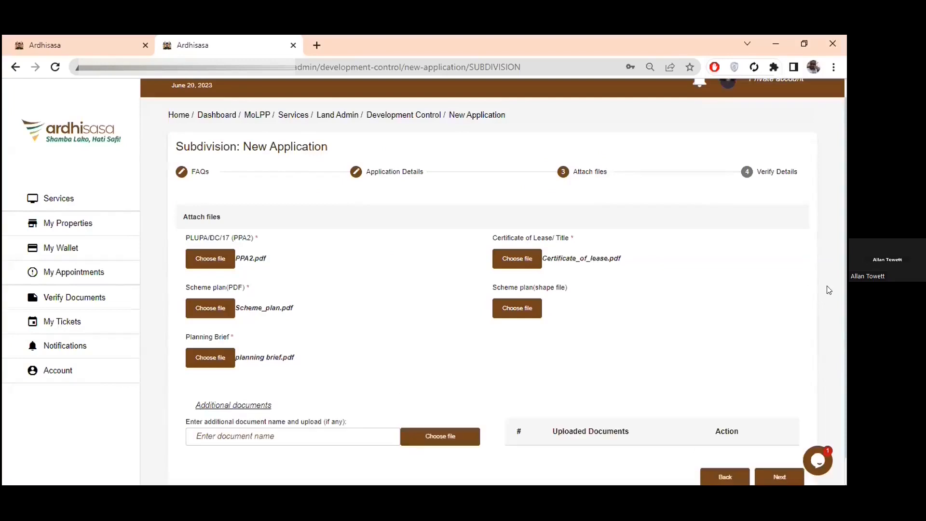
scroll(603, 400, "down", 1)
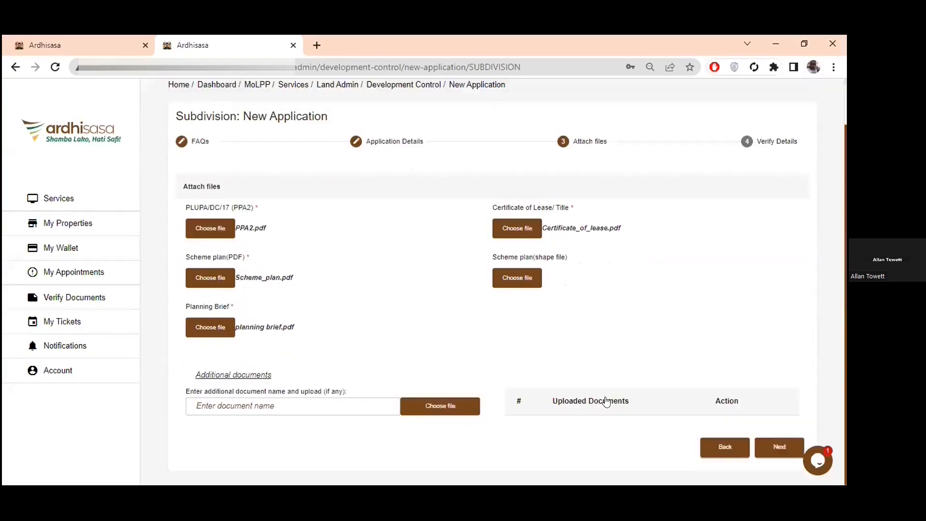
left_click(259, 407)
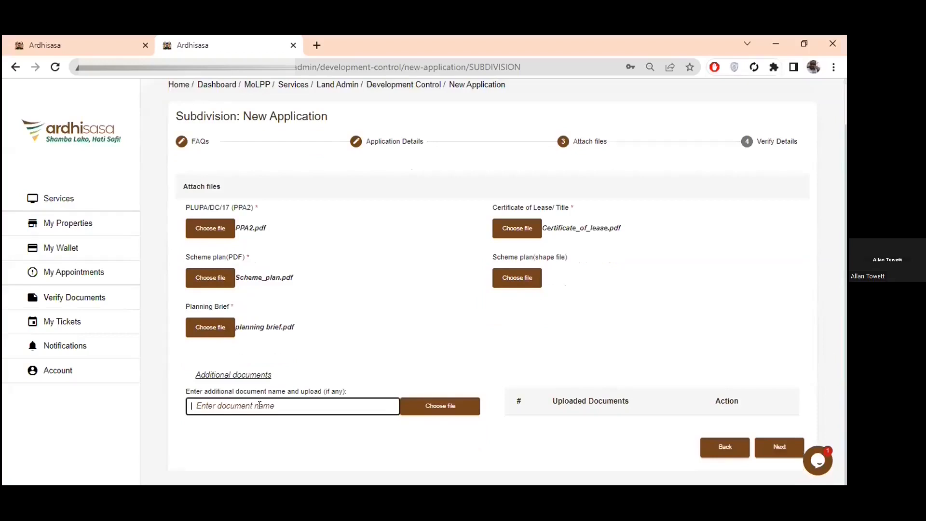
type("NAIROBI")
type("NAL ID")
left_click(407, 412)
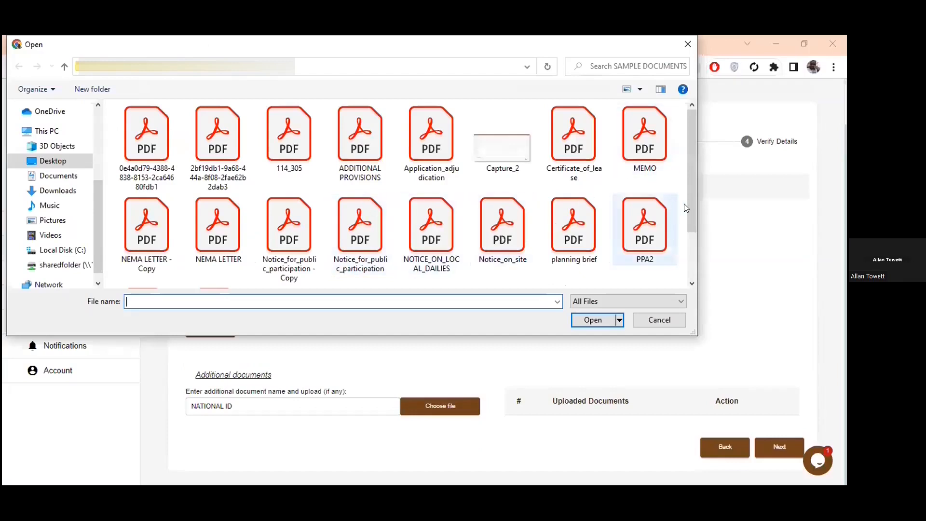
scroll(686, 208, "down", 2)
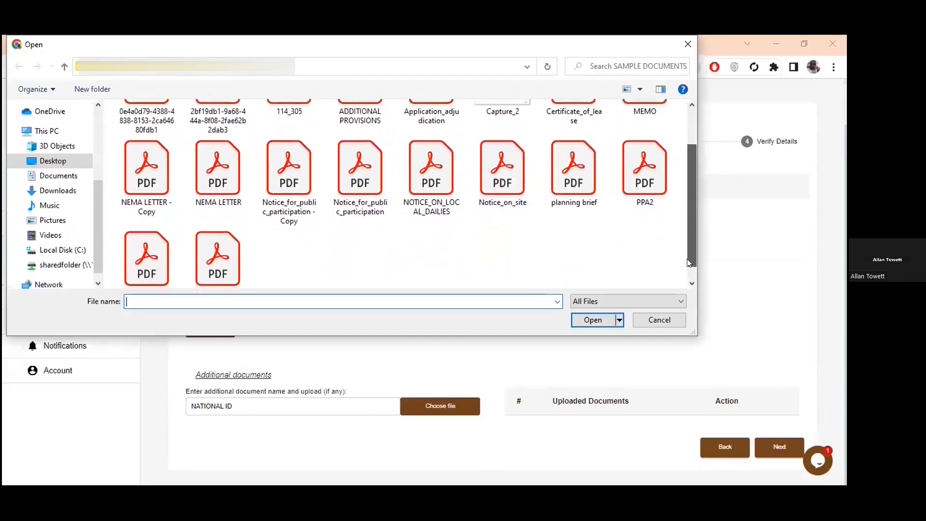
scroll(681, 190, "up", 2)
left_click(644, 140)
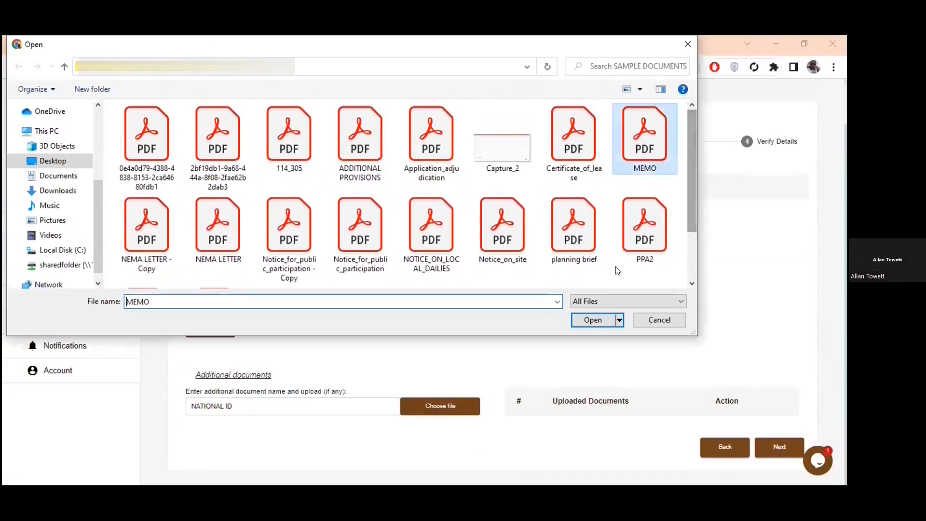
left_click(607, 322)
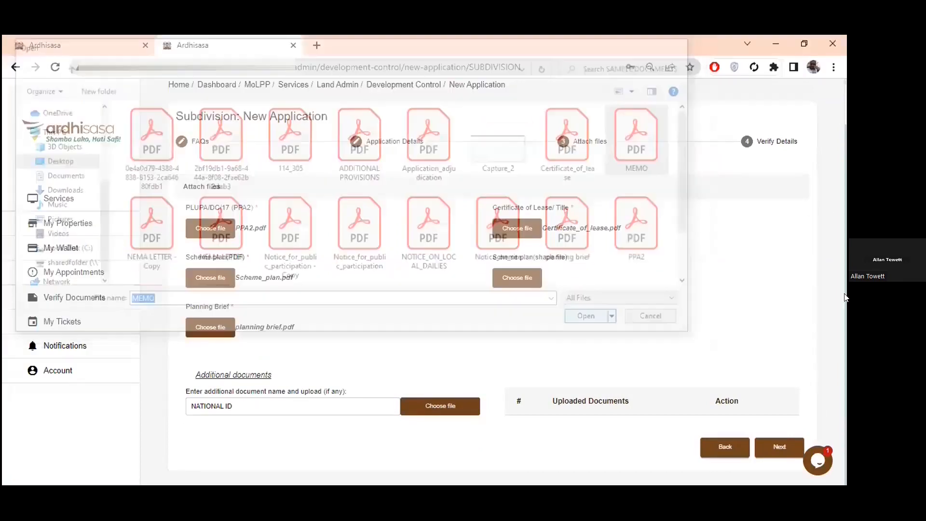
scroll(843, 388, "down", 1)
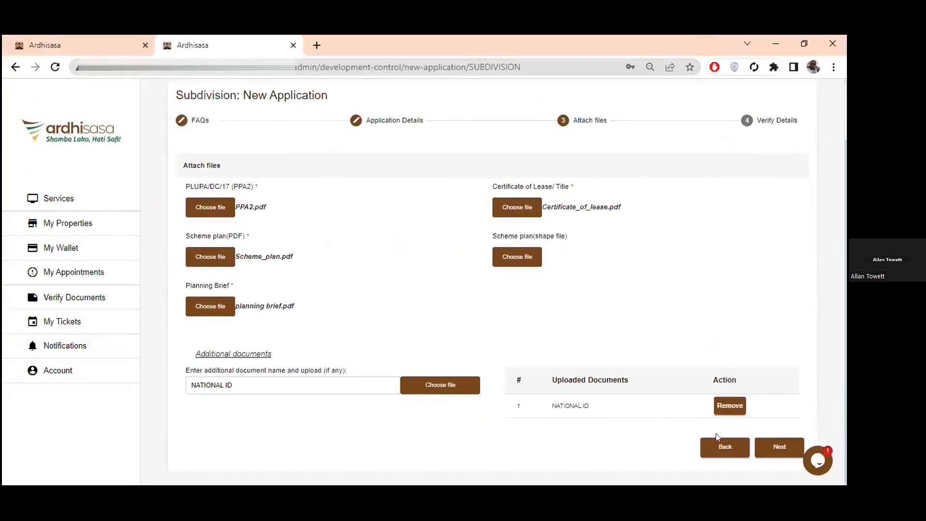
- Go to Verify Details and review the parcel, two Commercial sub-plots and attached documents
left_click(769, 446)
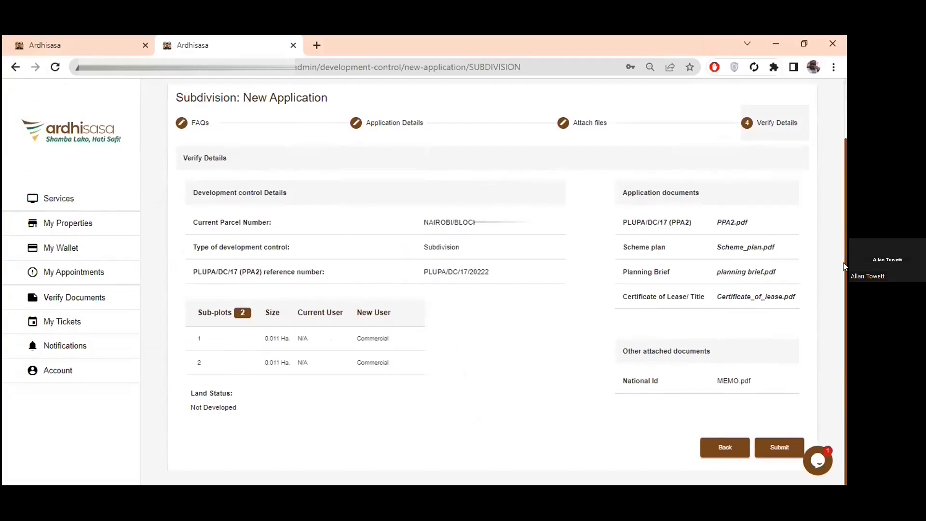
left_click(368, 134)
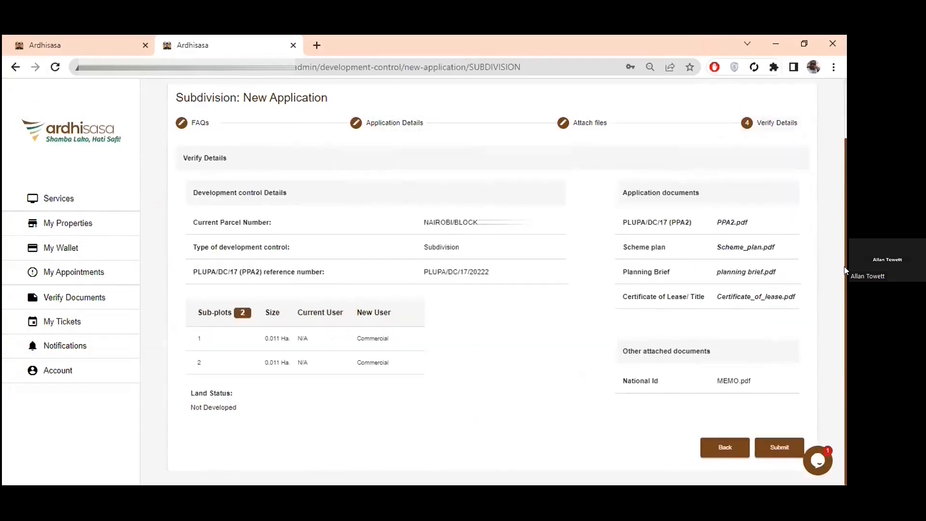
- Submit the subdivision application, confirm with Yes, and close the success message
left_click(765, 444)
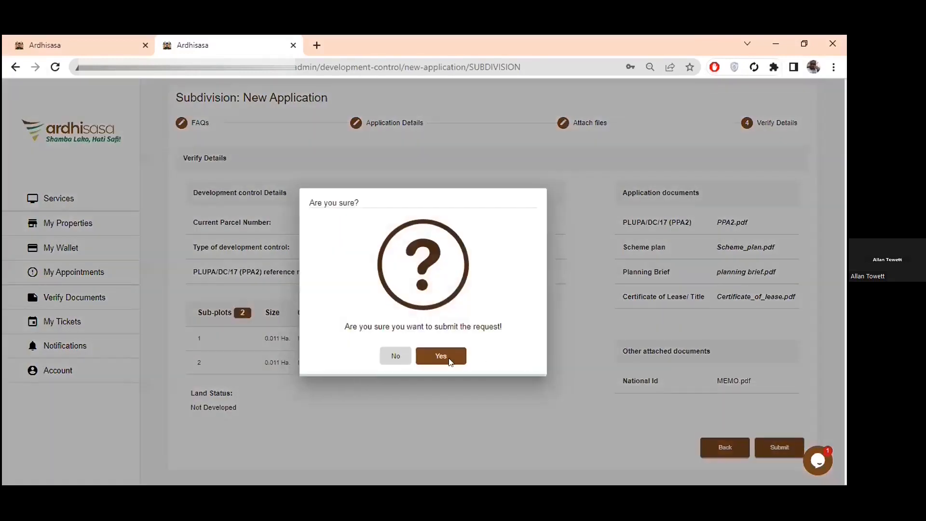
left_click(442, 354)
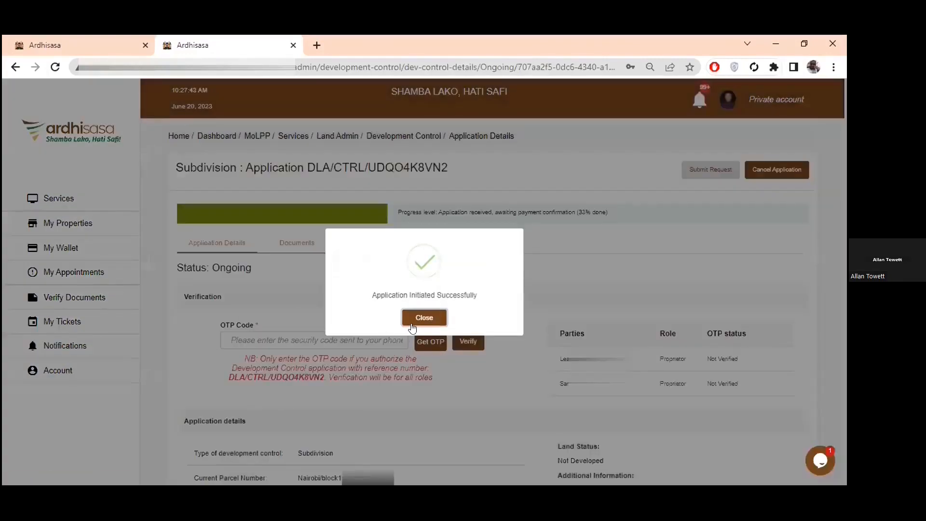
left_click(412, 324)
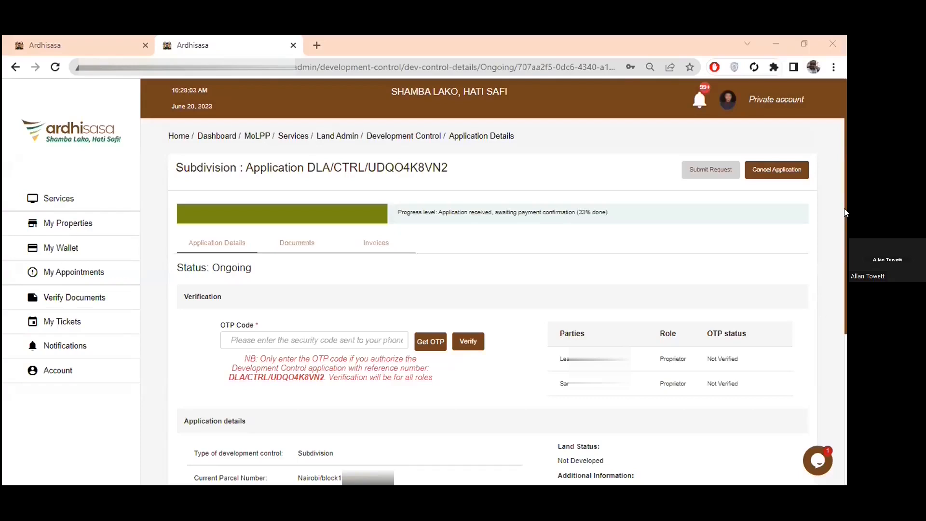
- Request a new OTP code to the registered phone and focus the OTP Code field
scroll(844, 241, "down", 1)
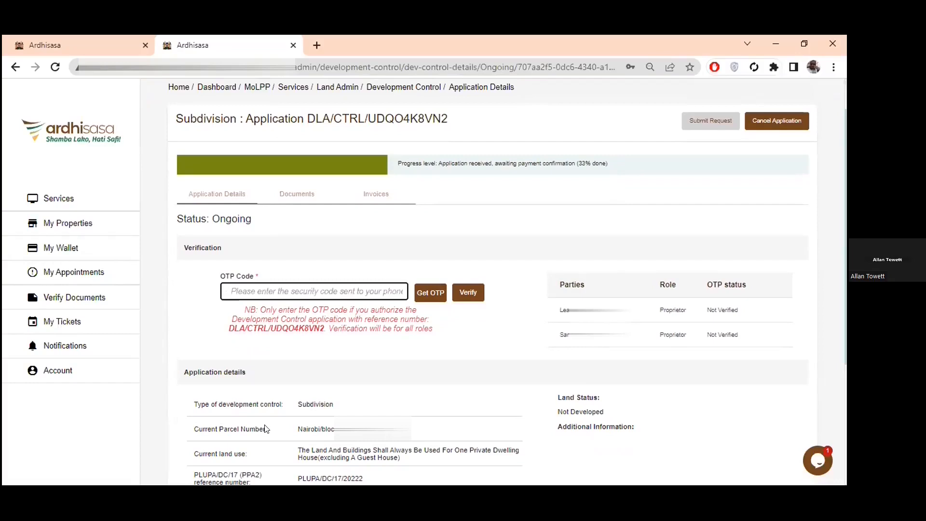
key("alt+Tab")
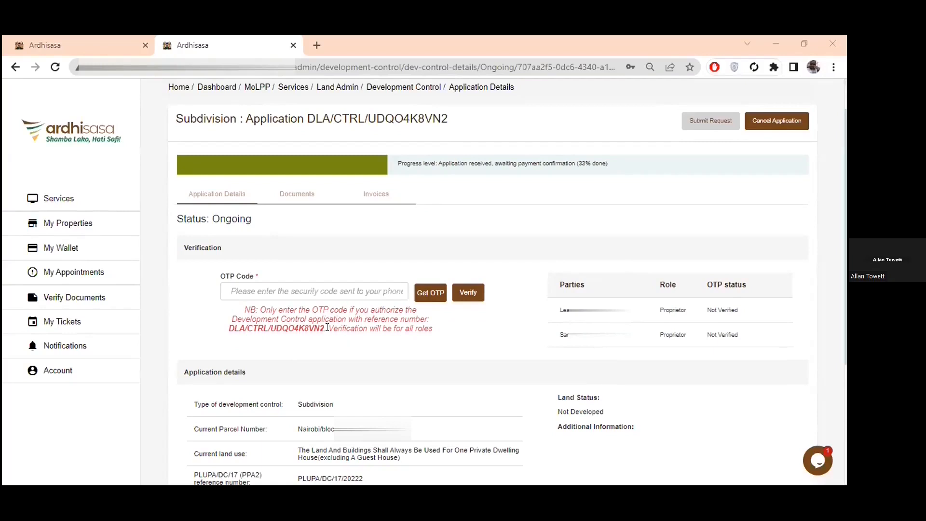
left_click_drag(329, 328, 338, 327)
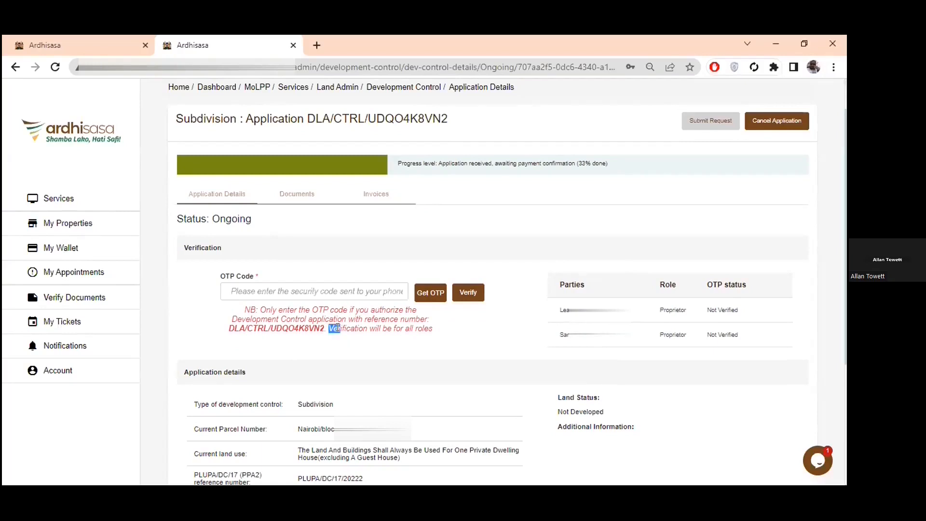
left_click(333, 290)
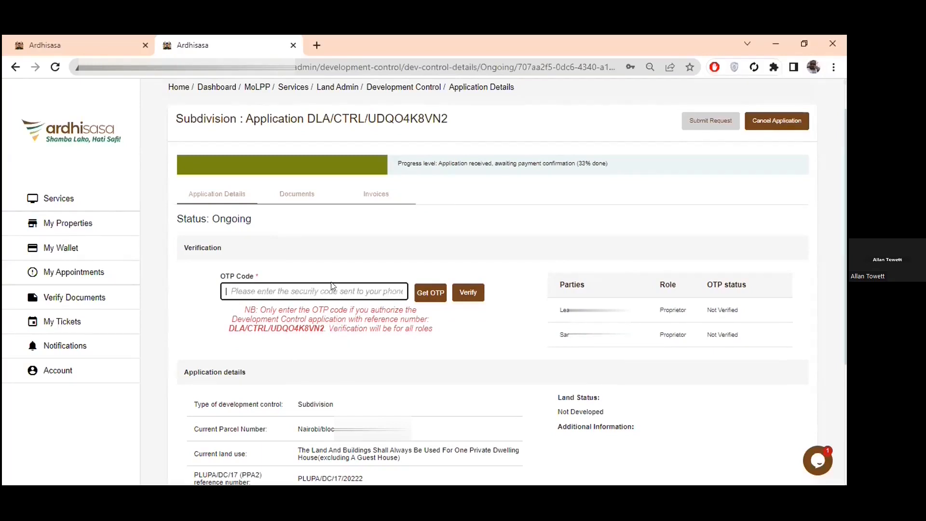
key("Return")
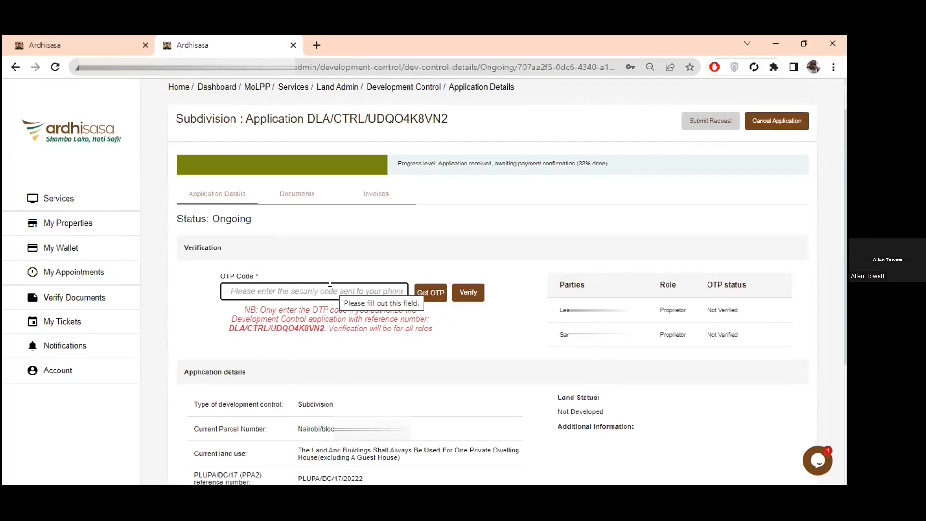
scroll(827, 140, "up", 1)
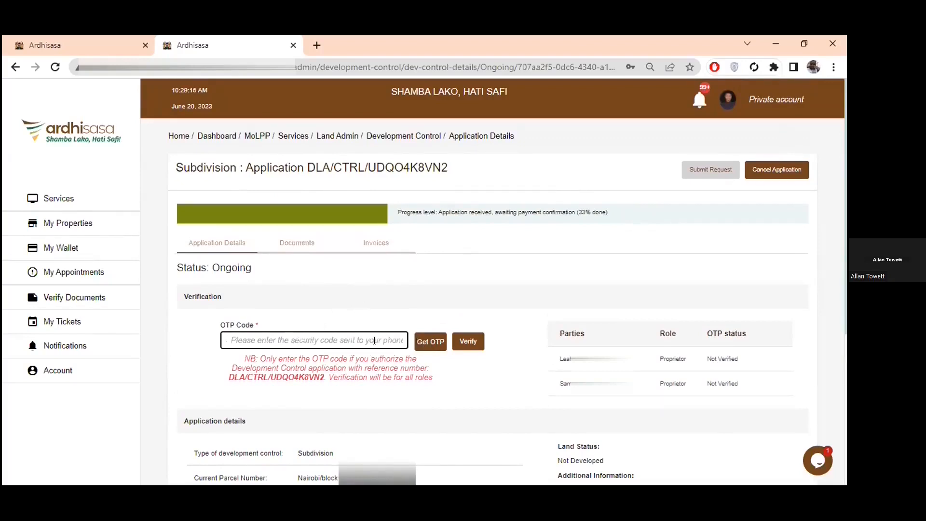
left_click(423, 342)
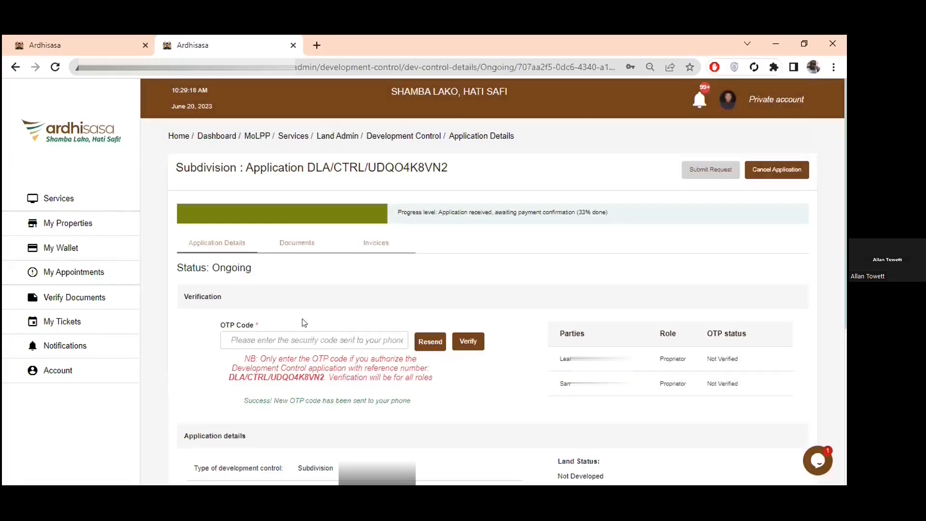
left_click(287, 337)
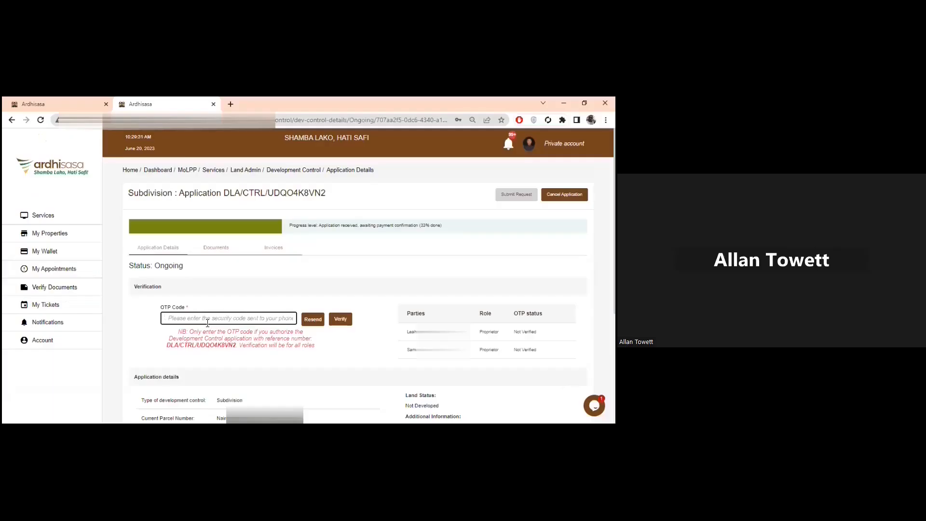
- Enter the OTP code received on the phone, verify it, and close the confirmation
left_click(340, 322)
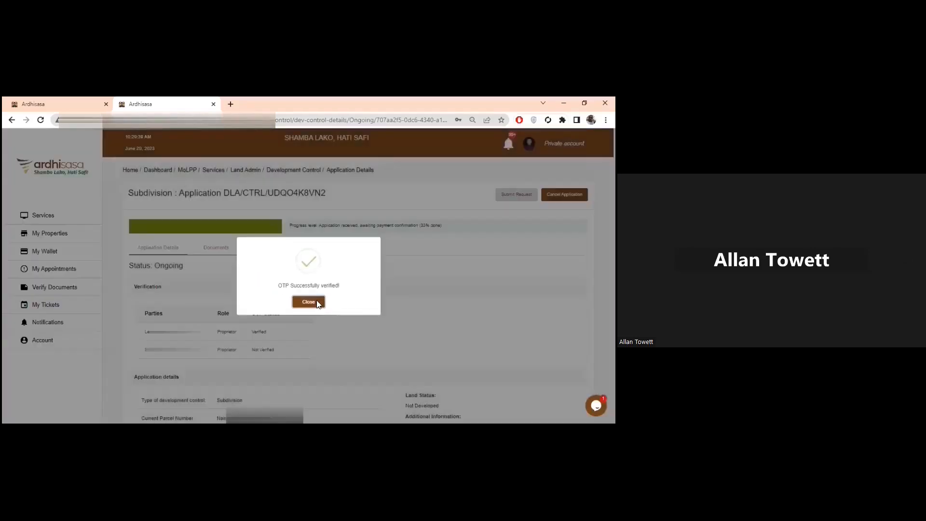
left_click(317, 304)
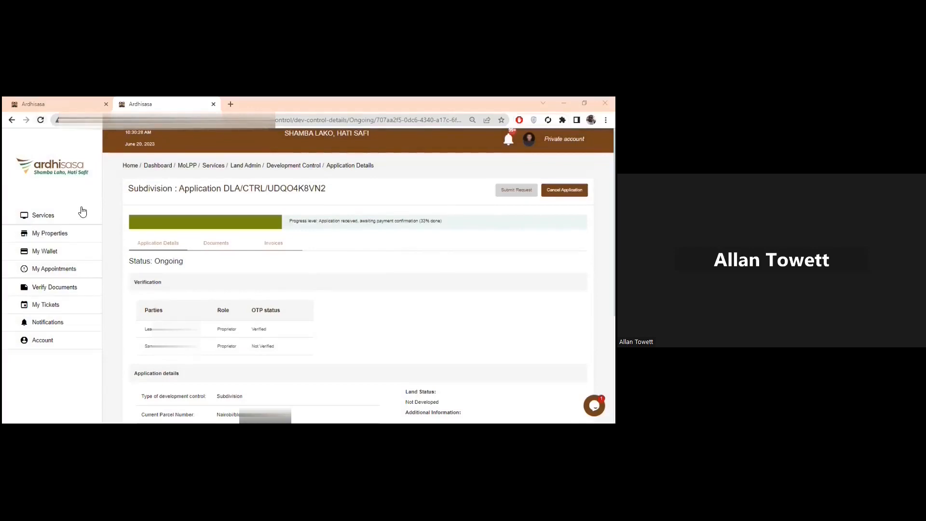
- Reload so both proprietors show Verified, then submit the request and confirm
left_click(40, 120)
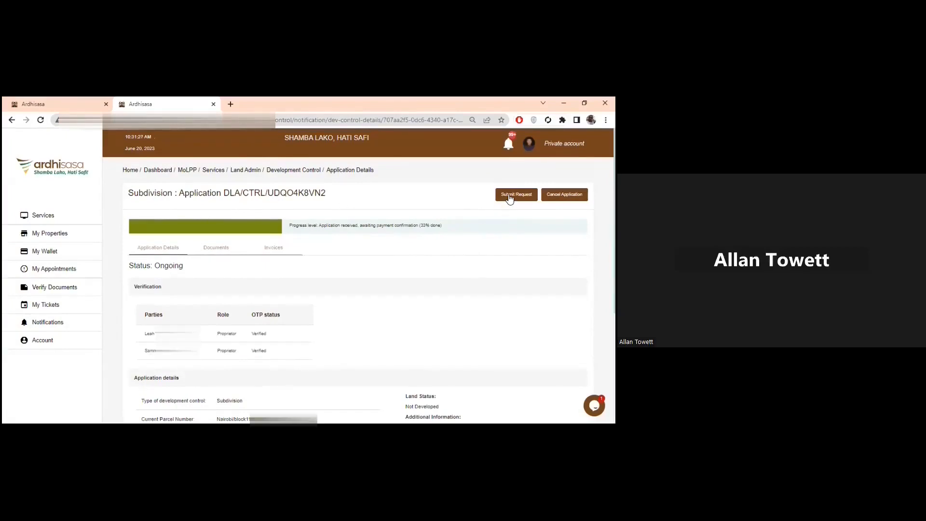
left_click(508, 198)
left_click(325, 331)
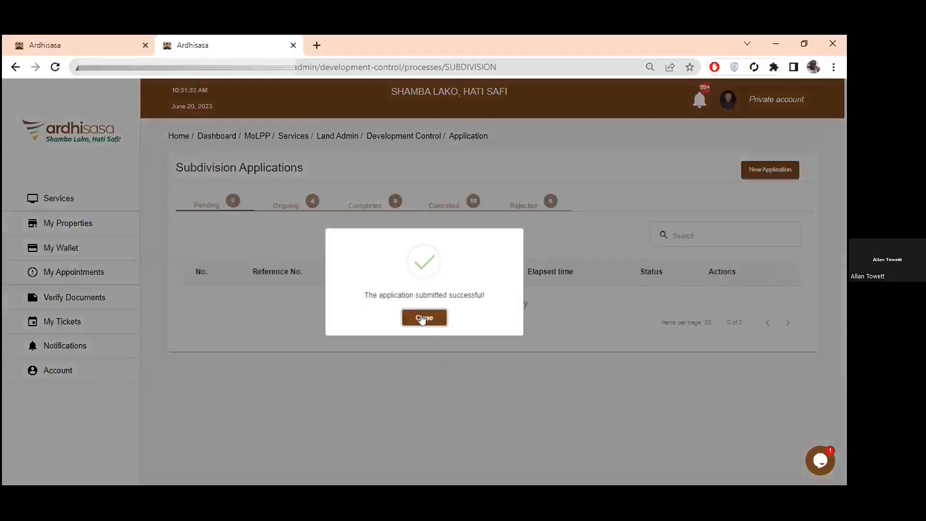
- Close the success message and view the first Ongoing application's details, now 50% processed
left_click(422, 319)
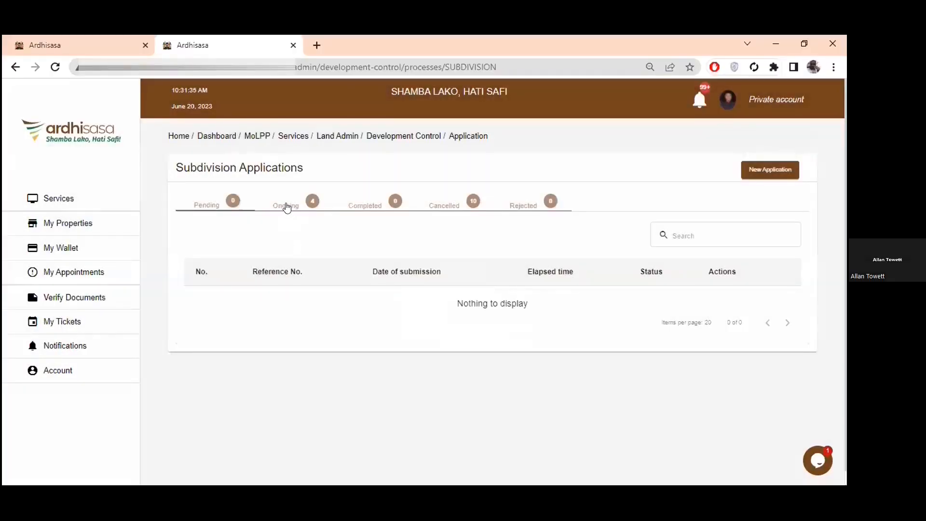
left_click(286, 207)
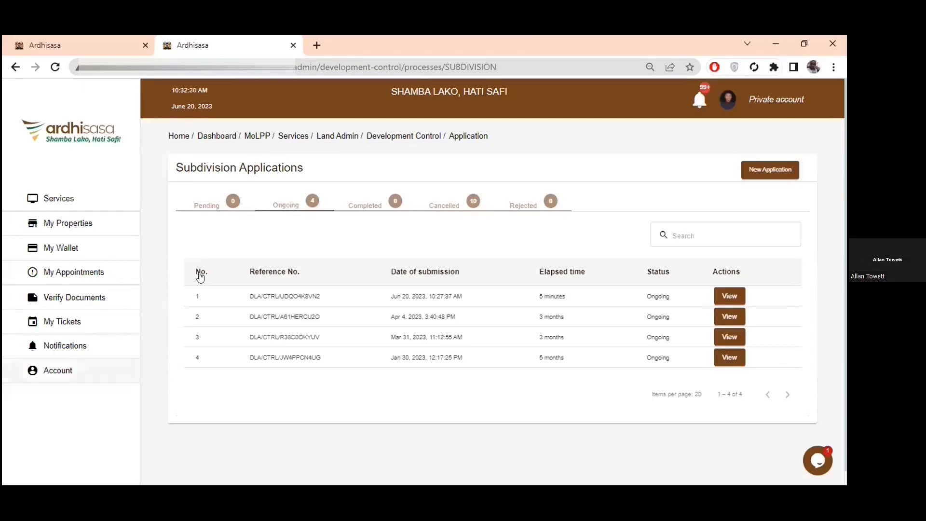
left_click(205, 200)
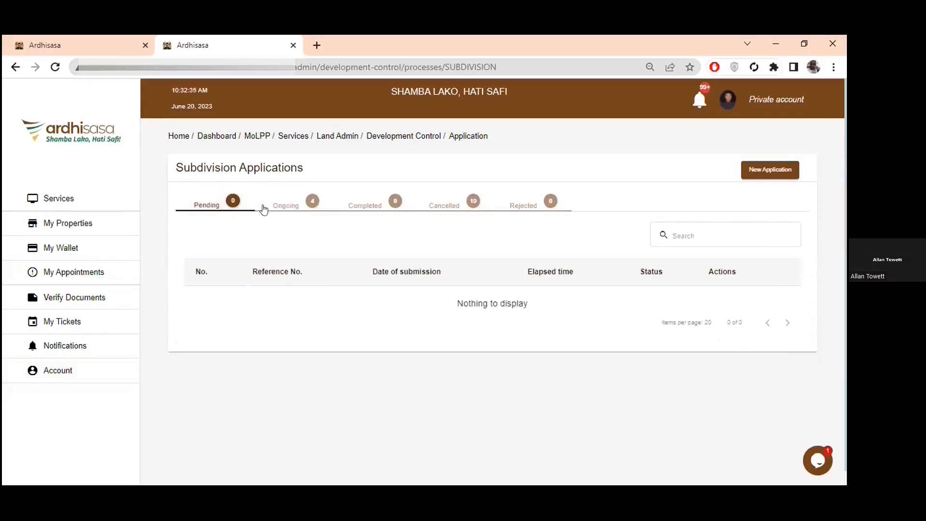
left_click(295, 207)
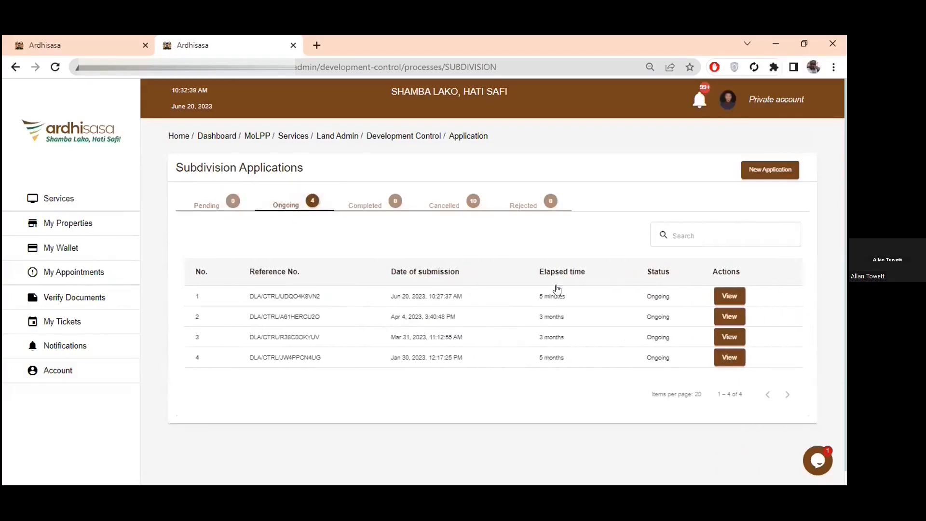
left_click(717, 298)
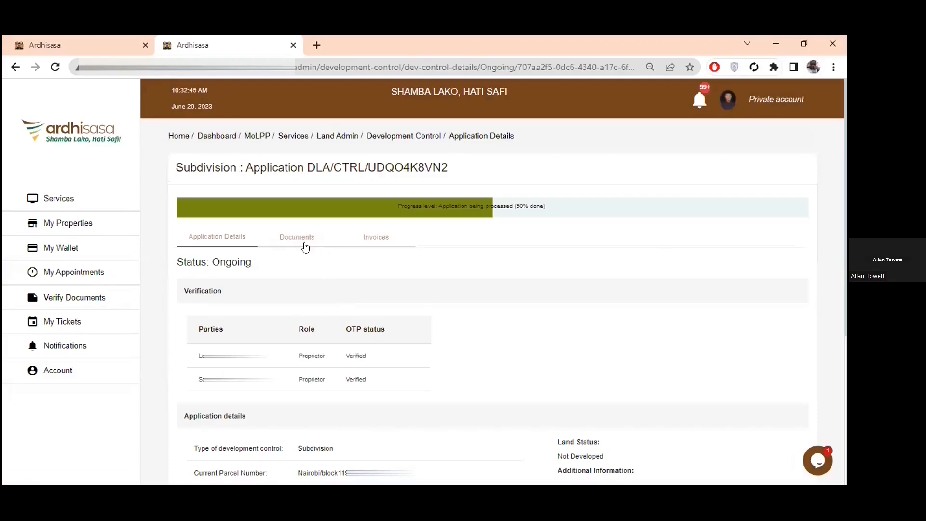
left_click(305, 246)
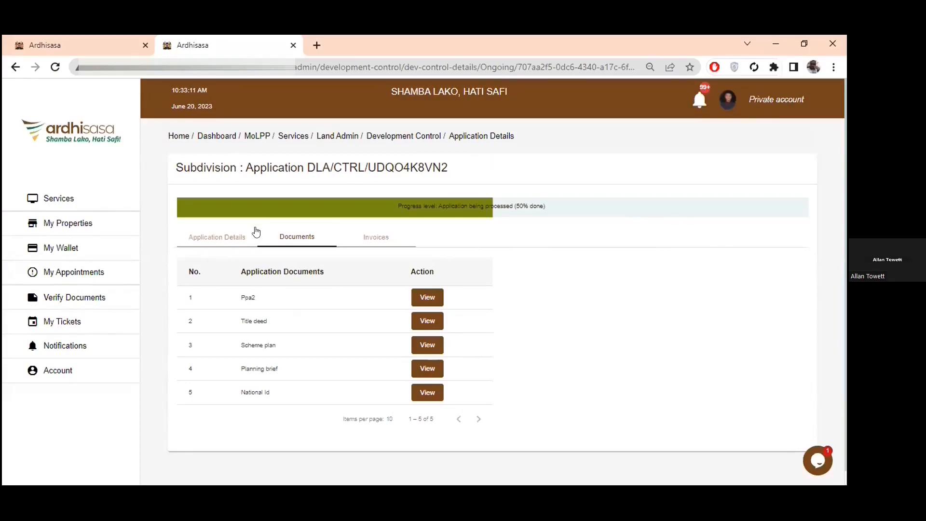
left_click(356, 238)
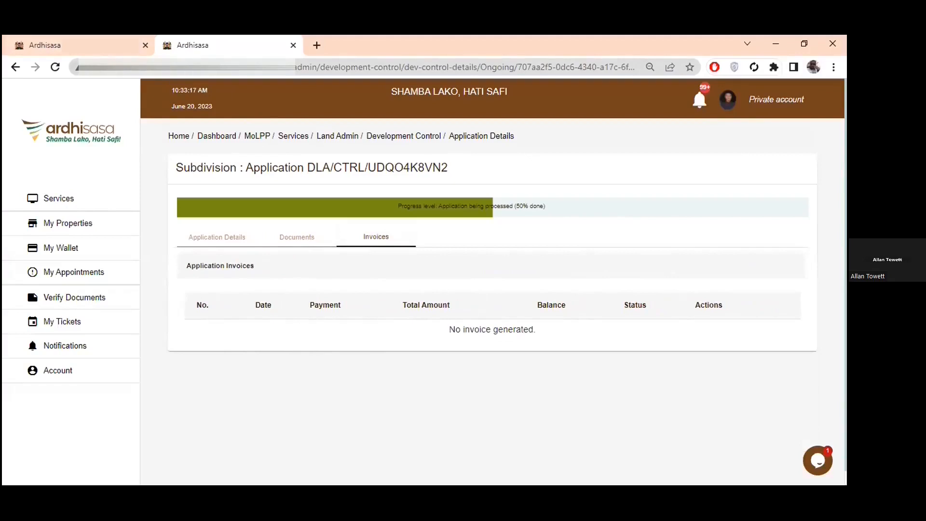
left_click(297, 235)
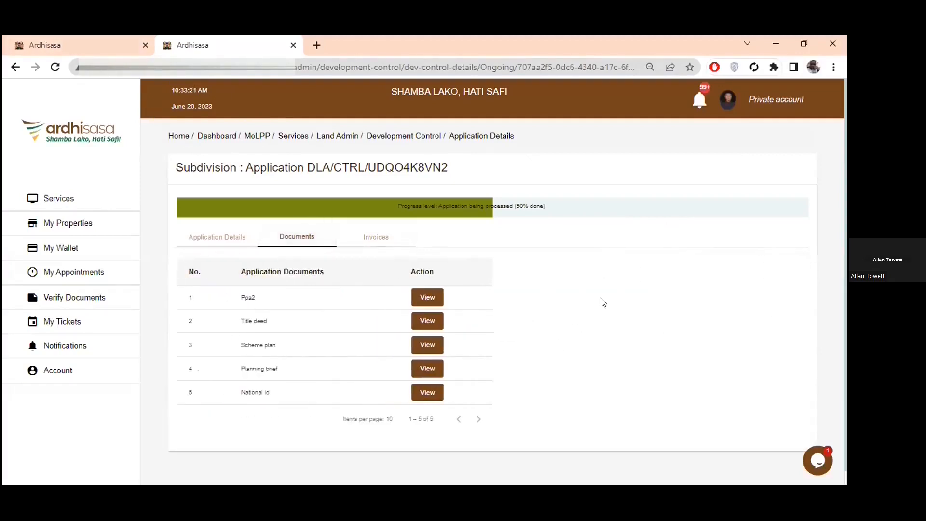
left_click(206, 244)
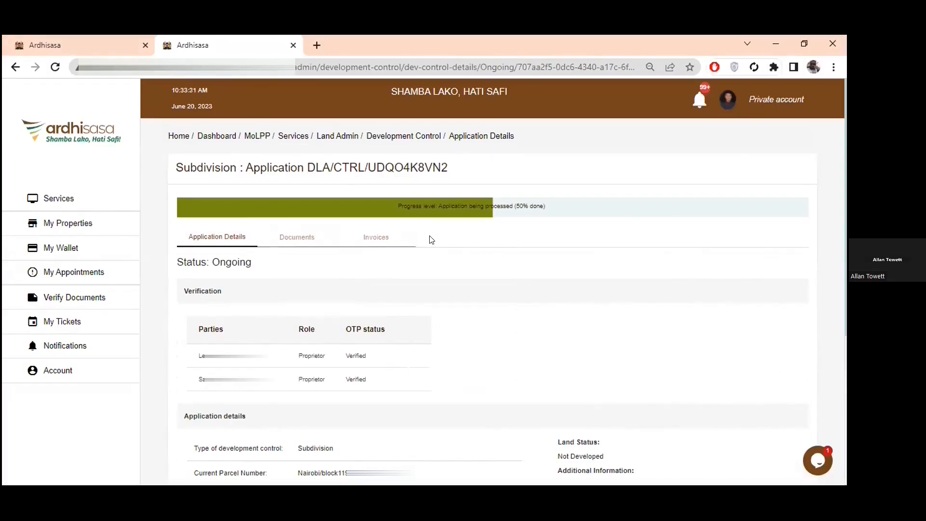
left_click(297, 233)
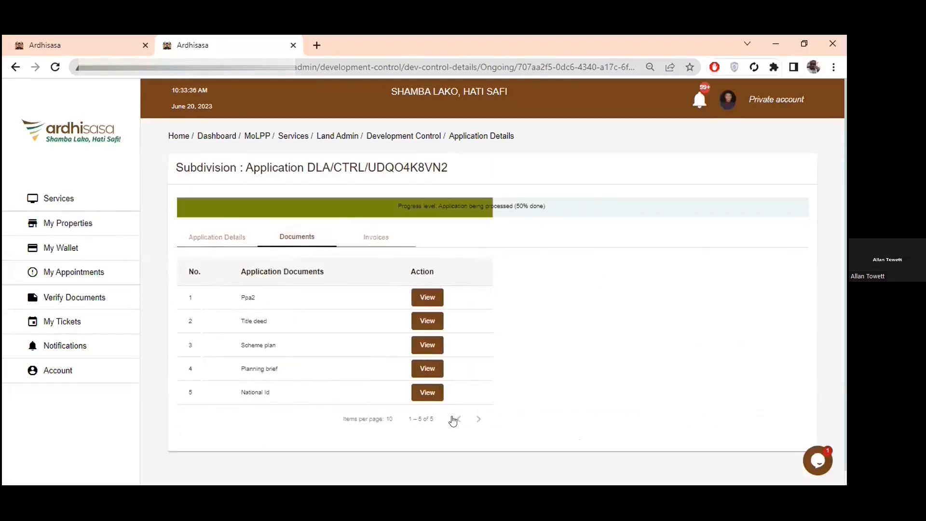
left_click(216, 246)
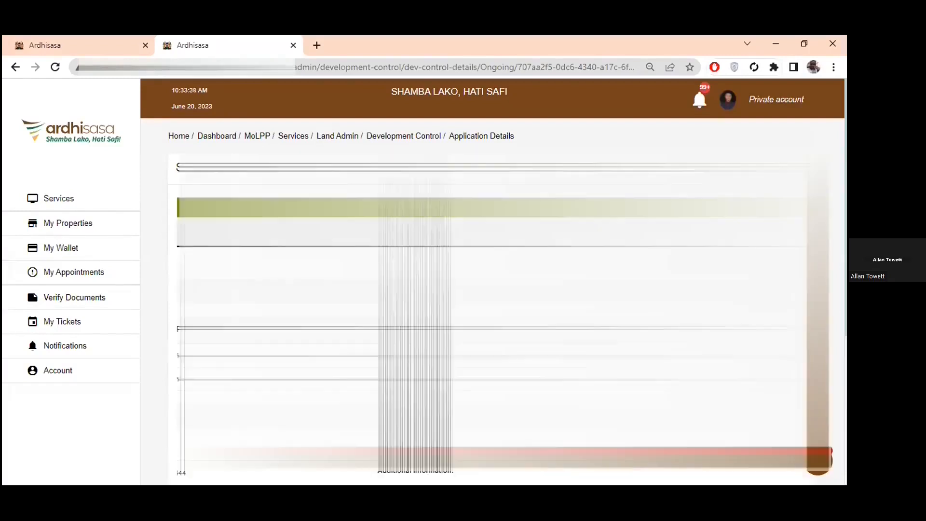